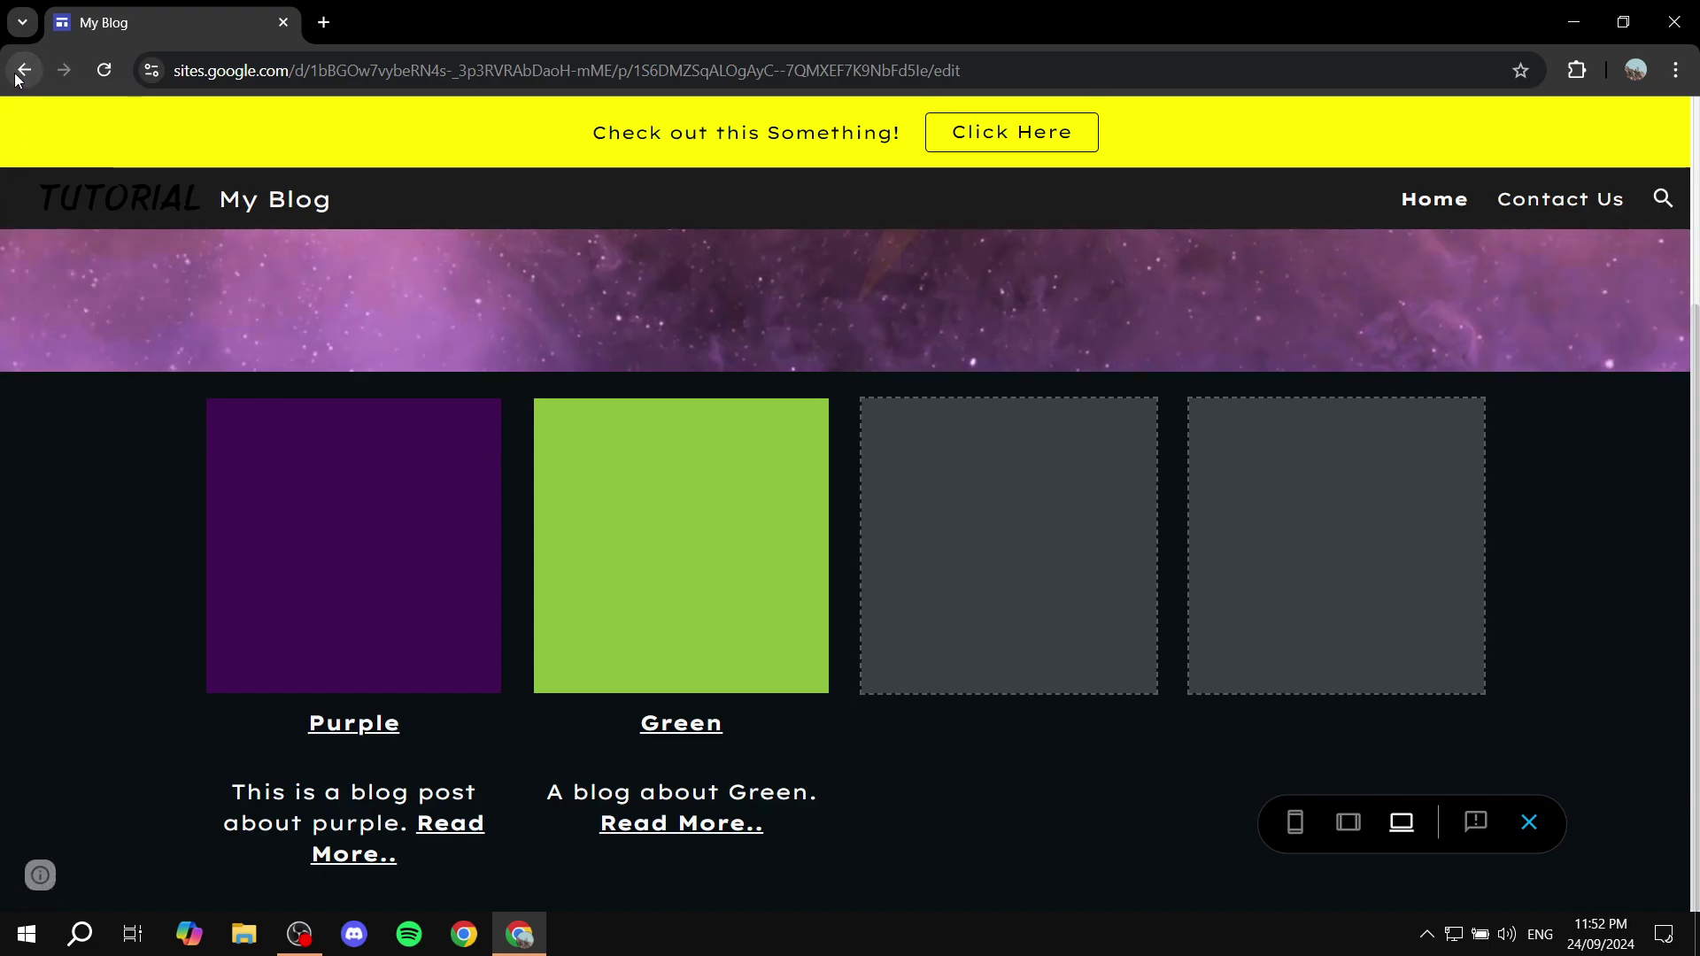
Review the My Blog Home page preview with its Purple and Green cards, then go back.
left_click(15, 79)
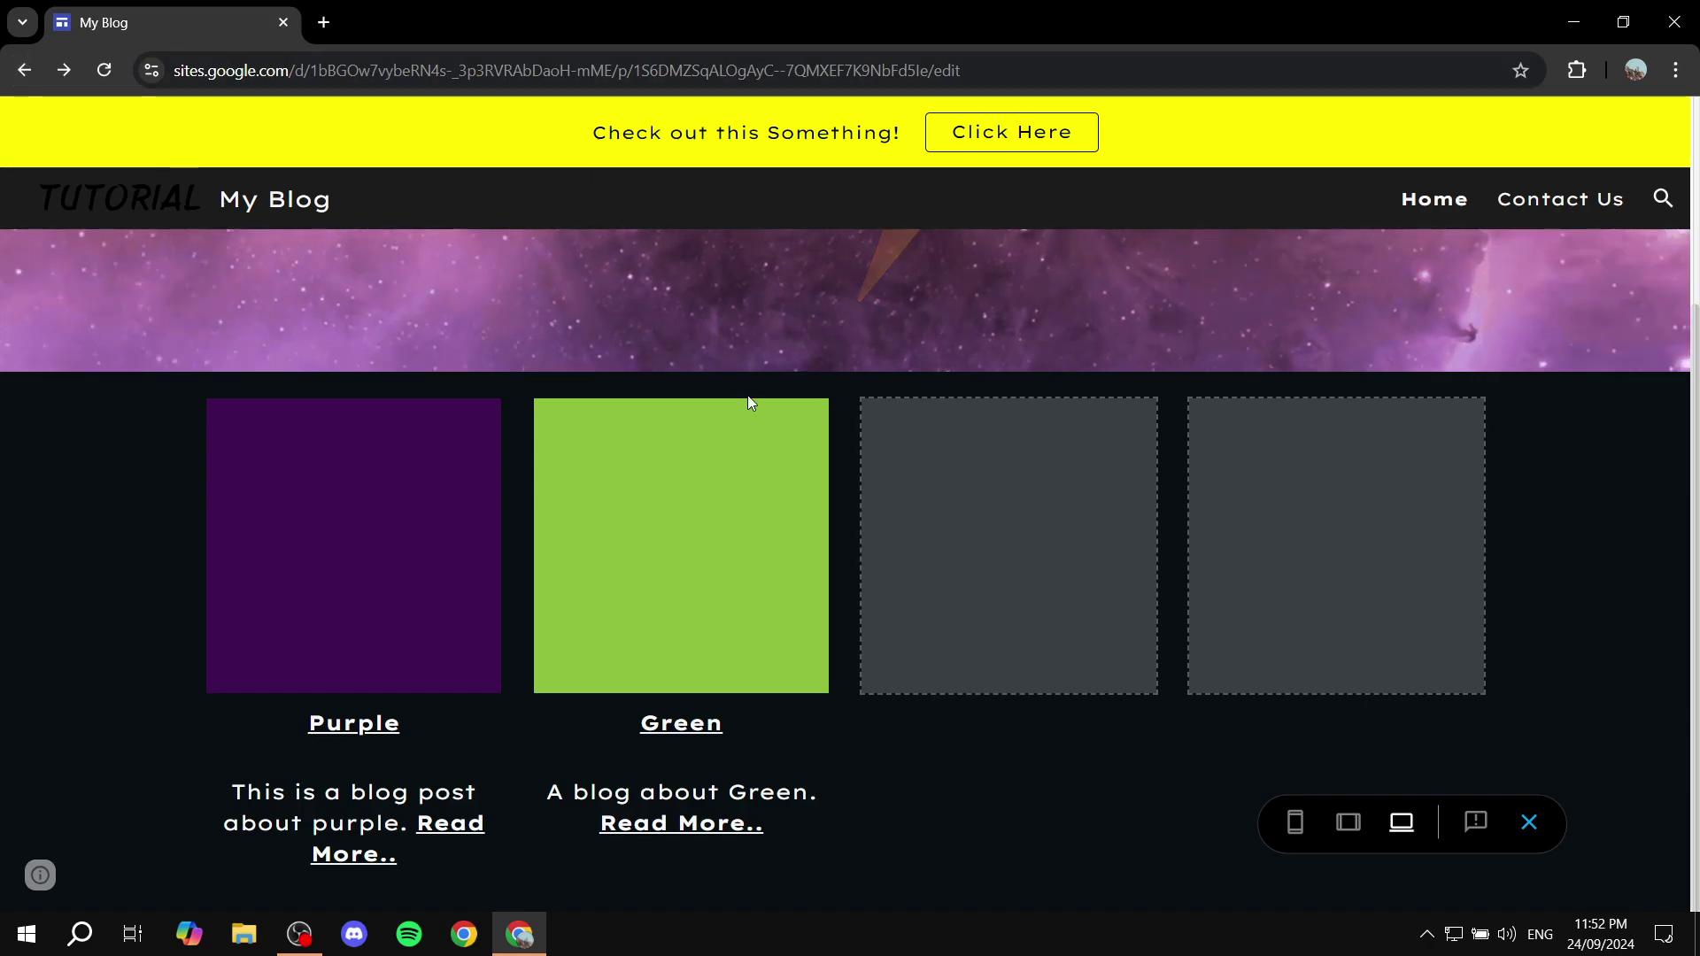
Exit the preview and delete the section holding the Purple and Green blog cards.
left_click(1529, 822)
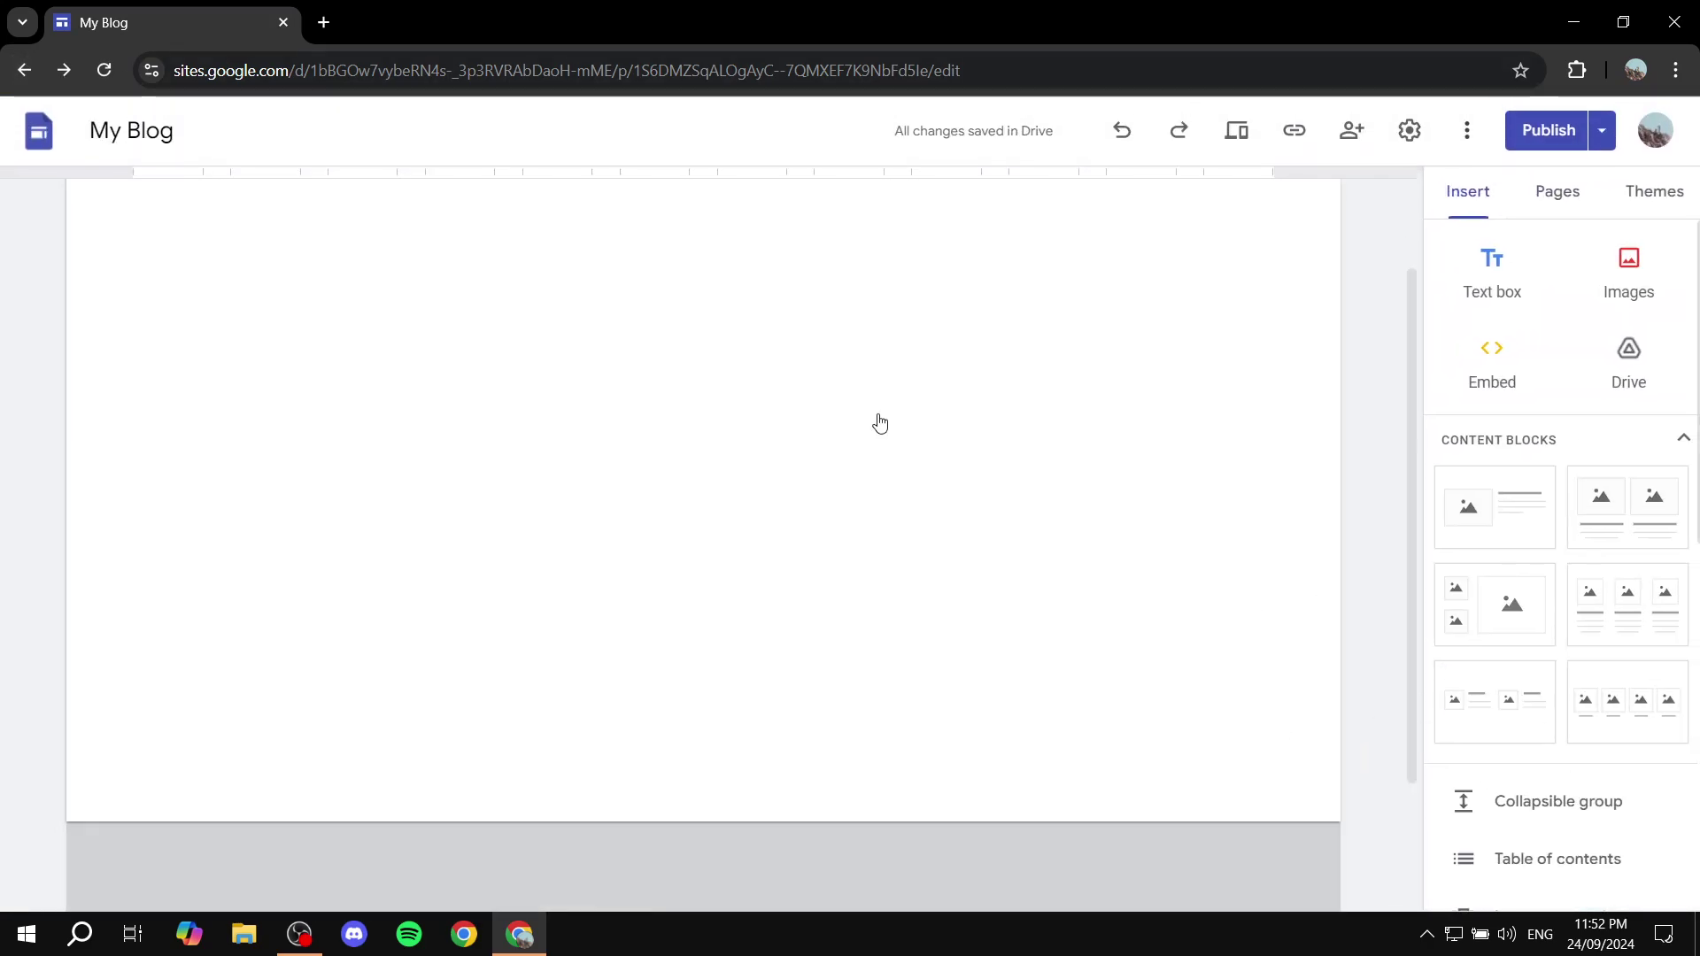
scroll(848, 590, "down", 6)
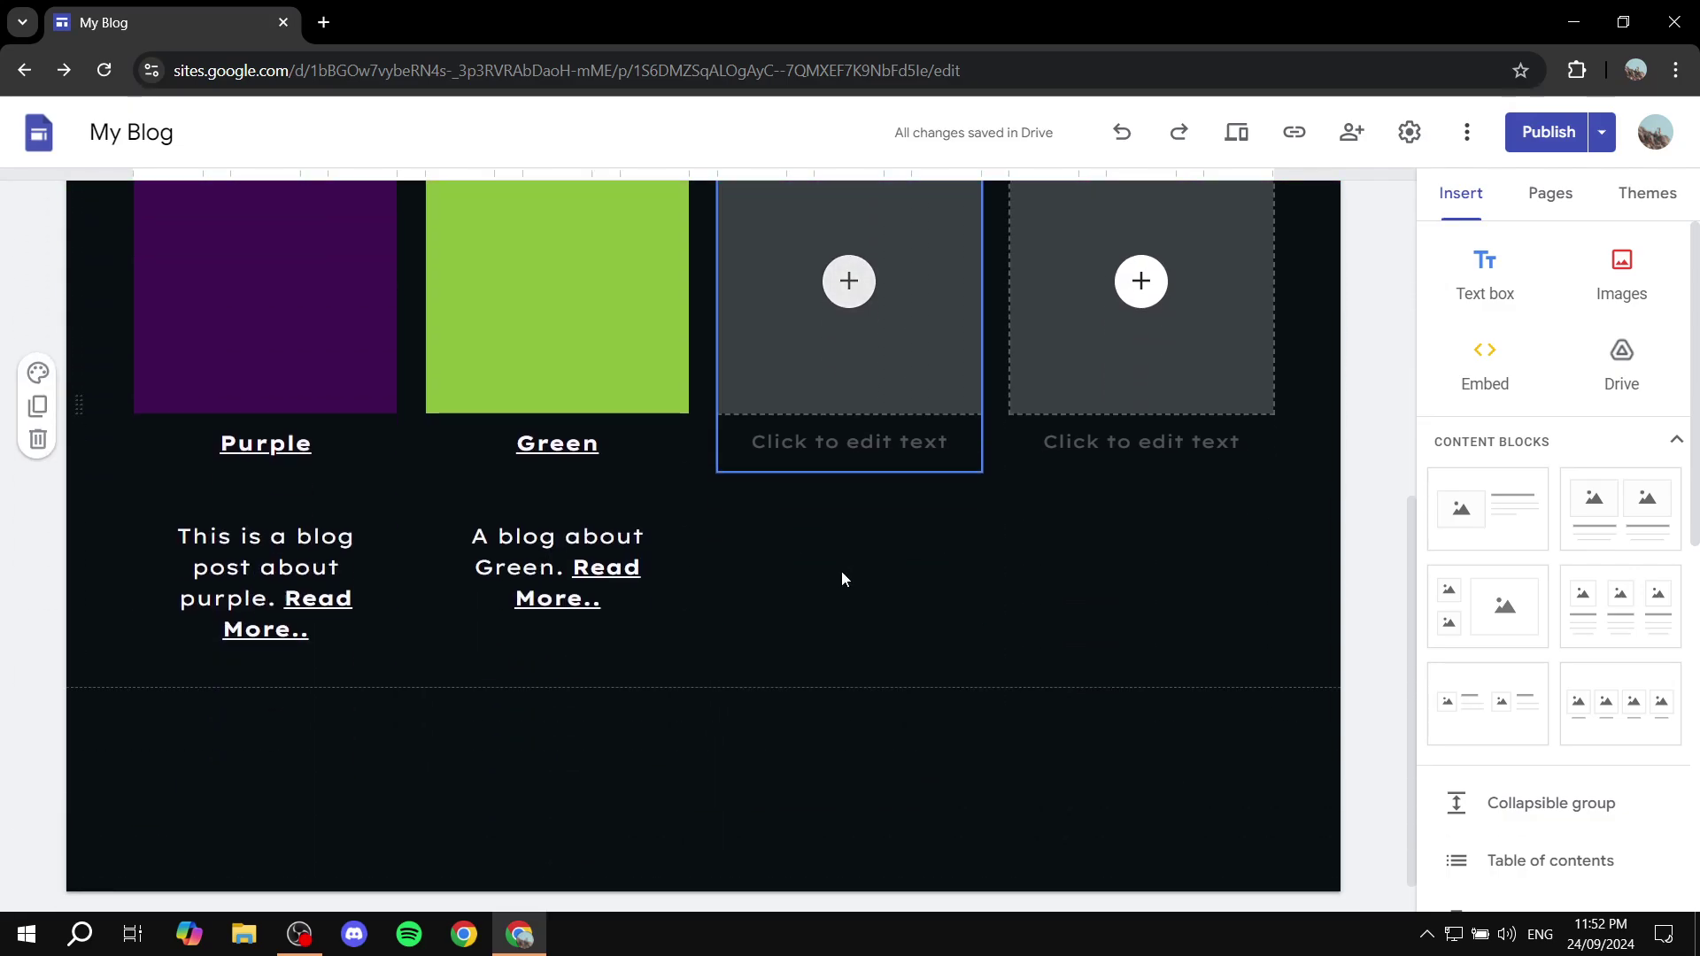
scroll(759, 490, "up", 3)
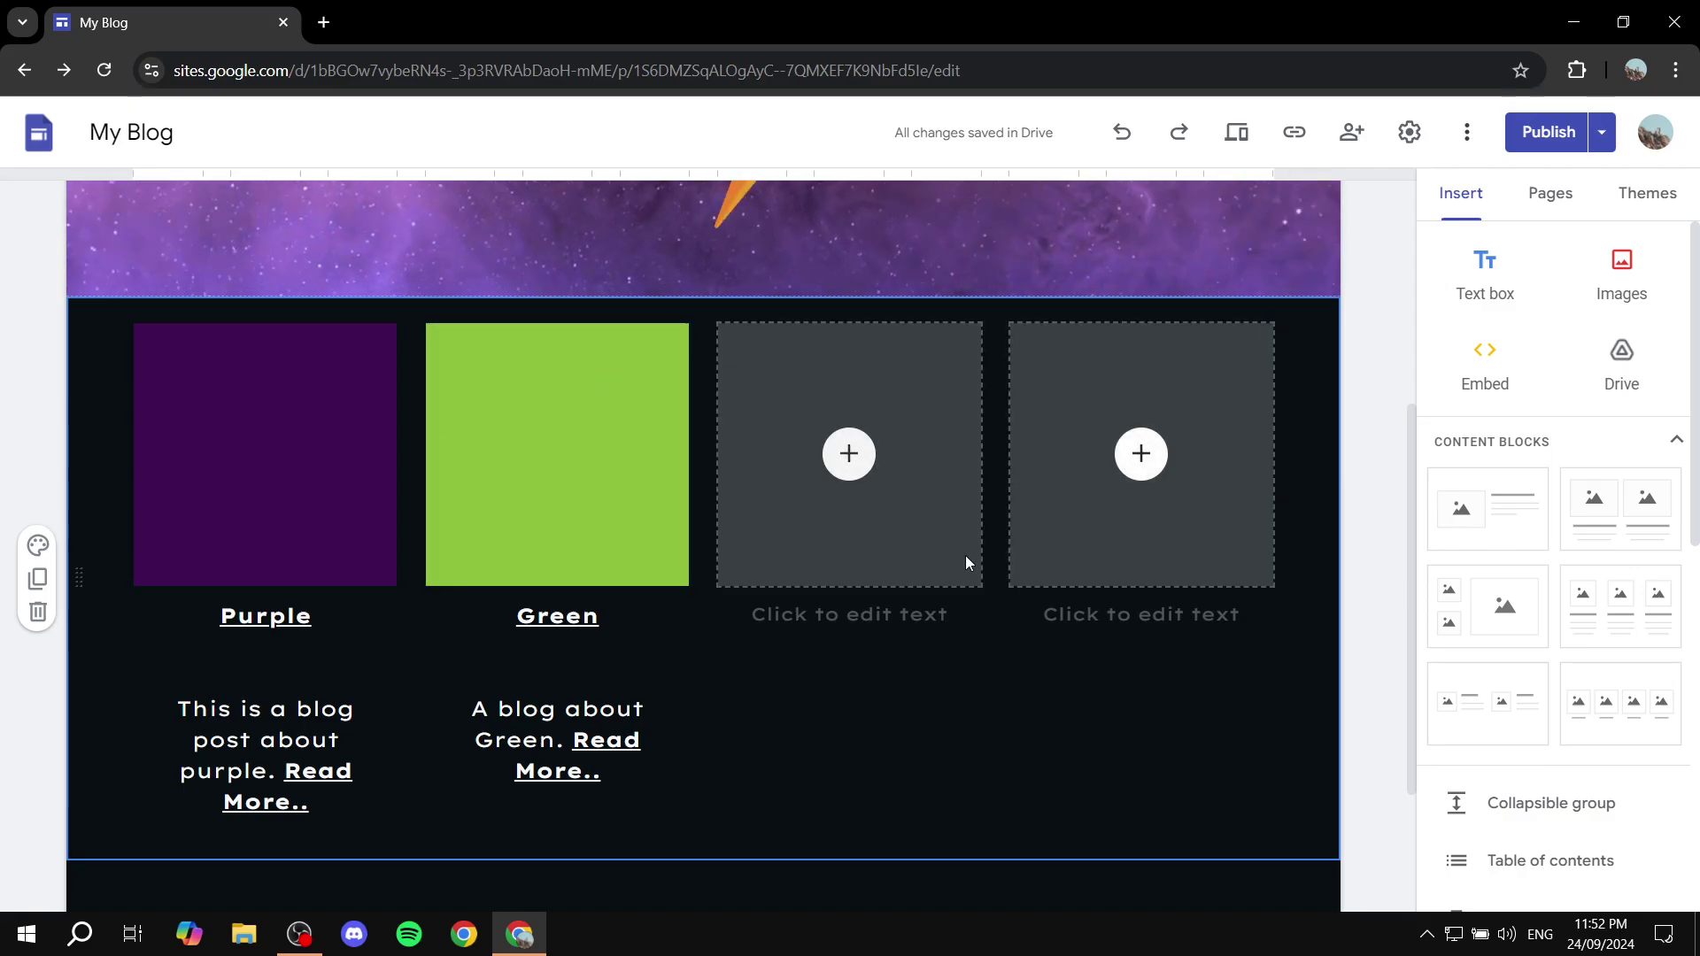
left_click(33, 618)
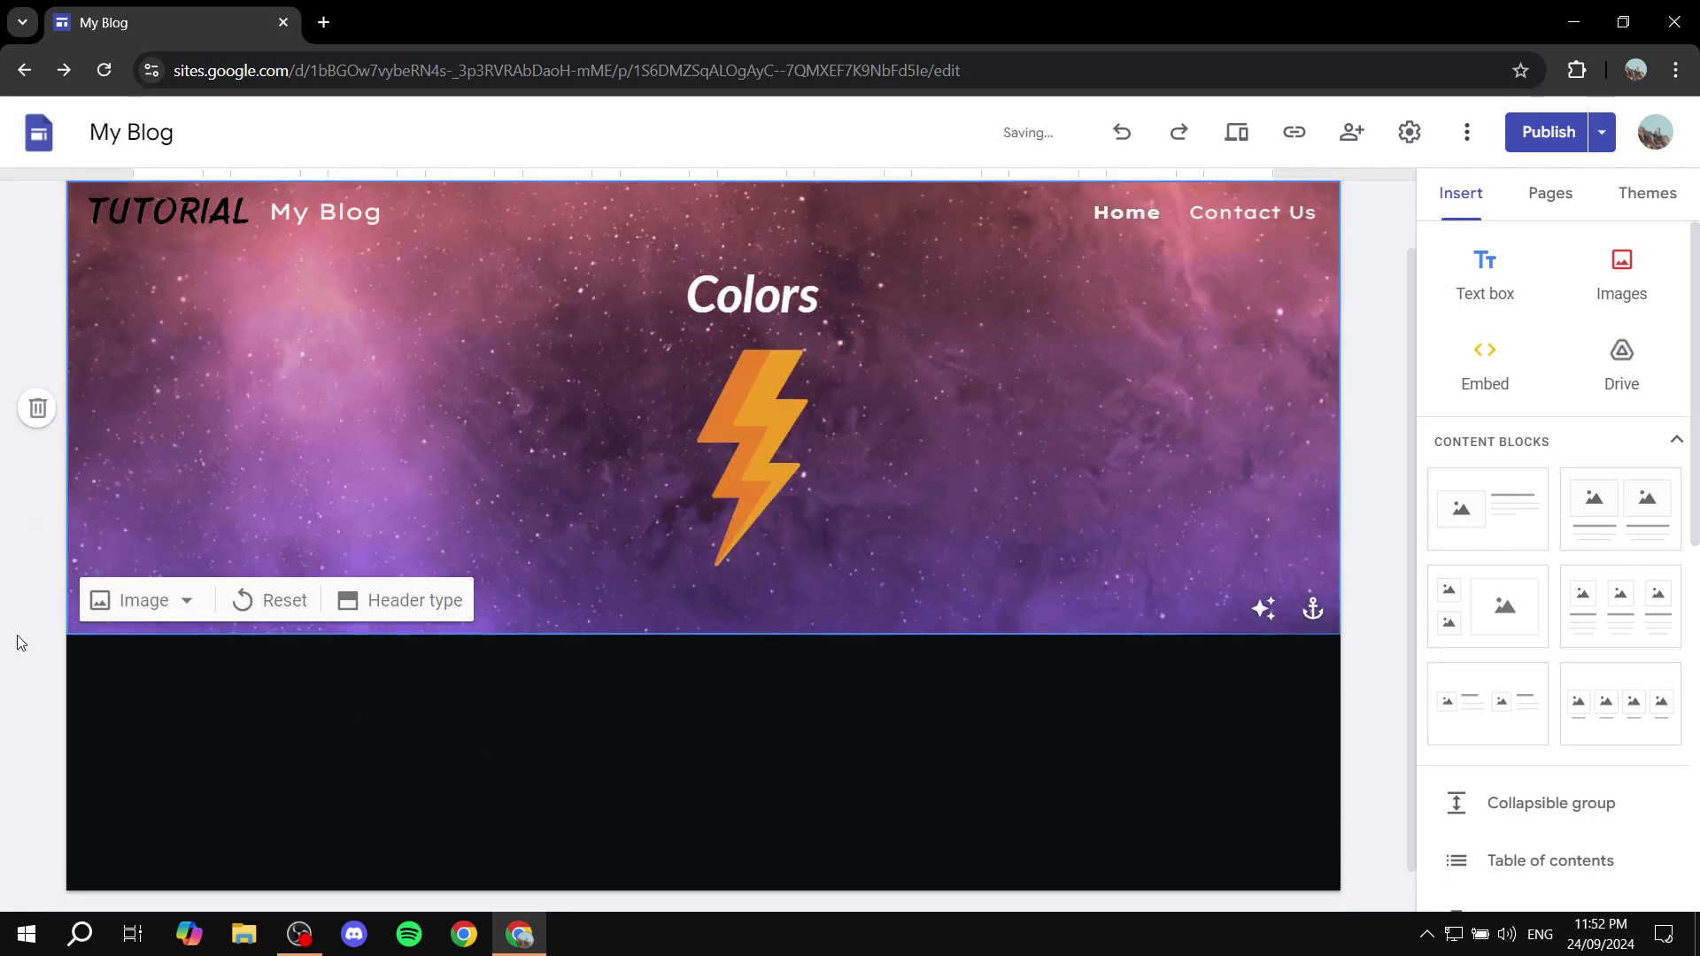
scroll(715, 777, "down", 1)
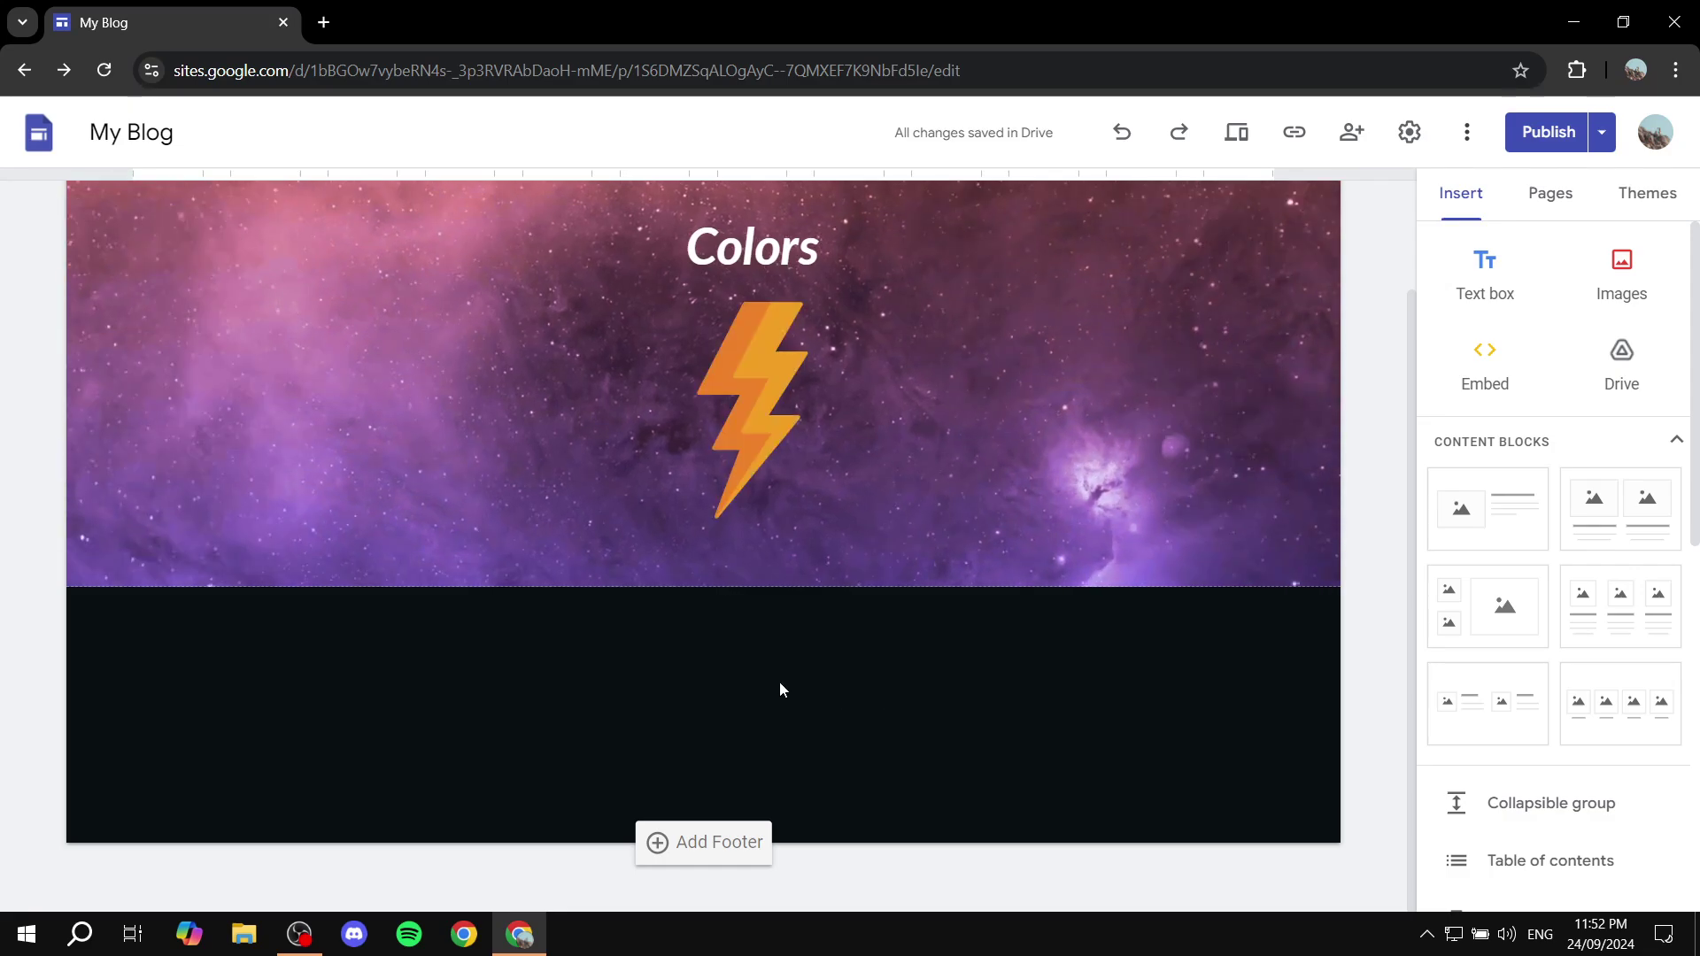
Visit the Purple and Green pages from the Pages list, then return to Home.
left_click(1551, 195)
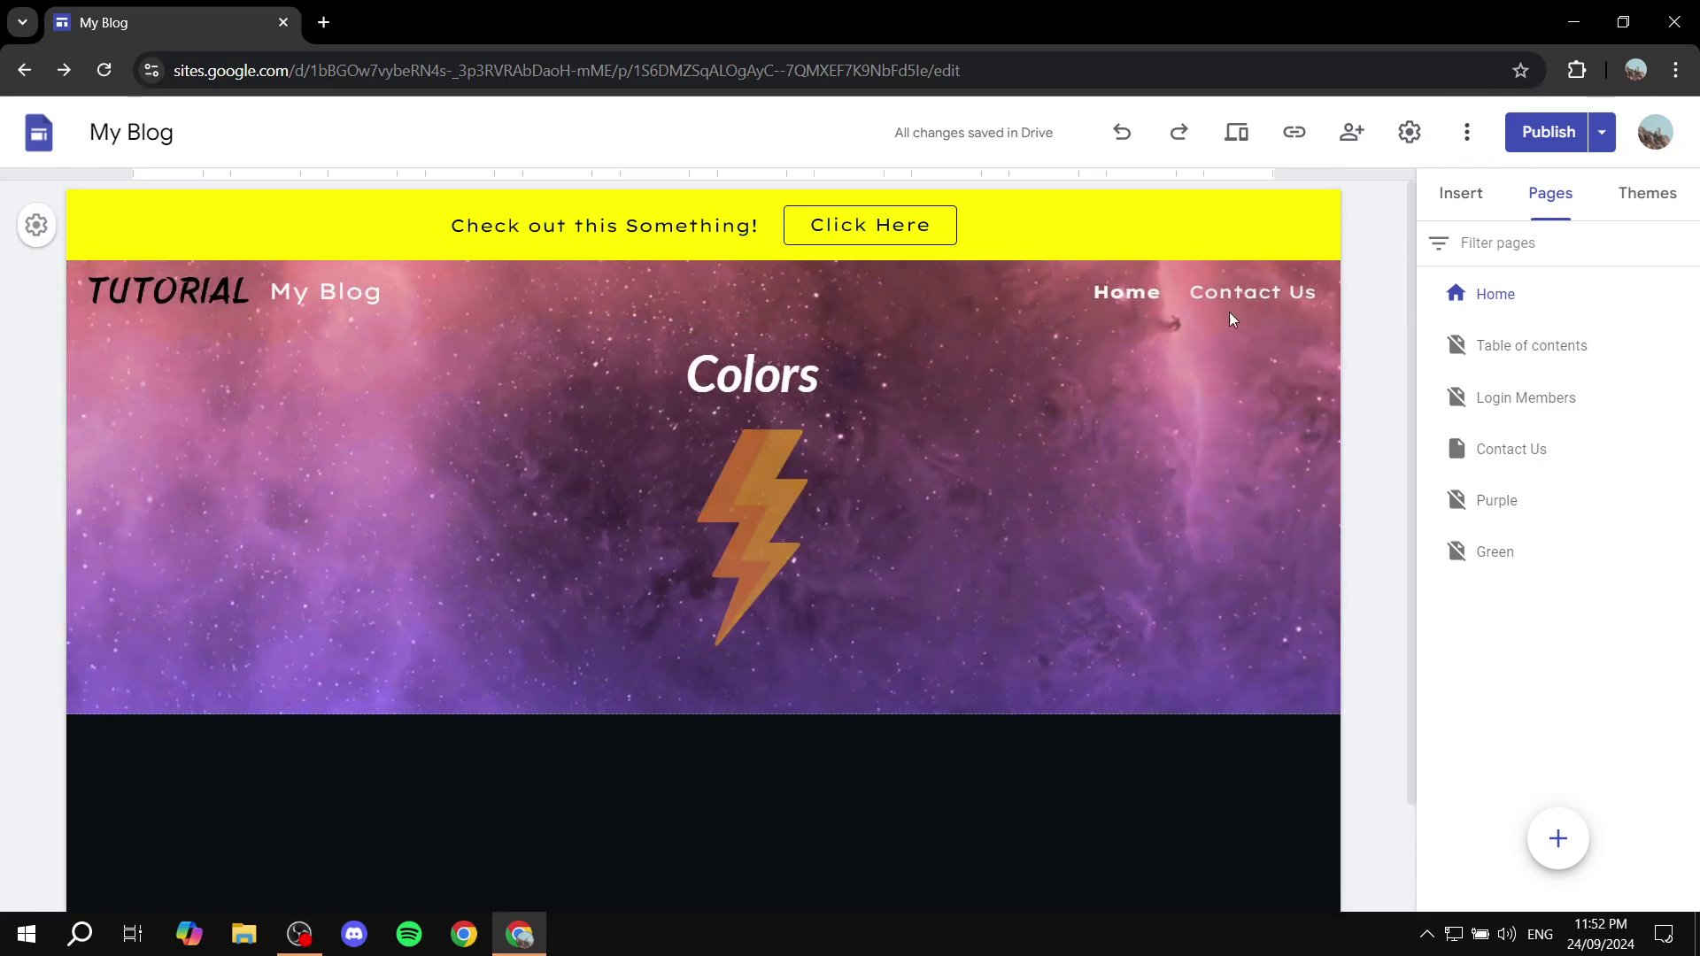
left_click(1527, 506)
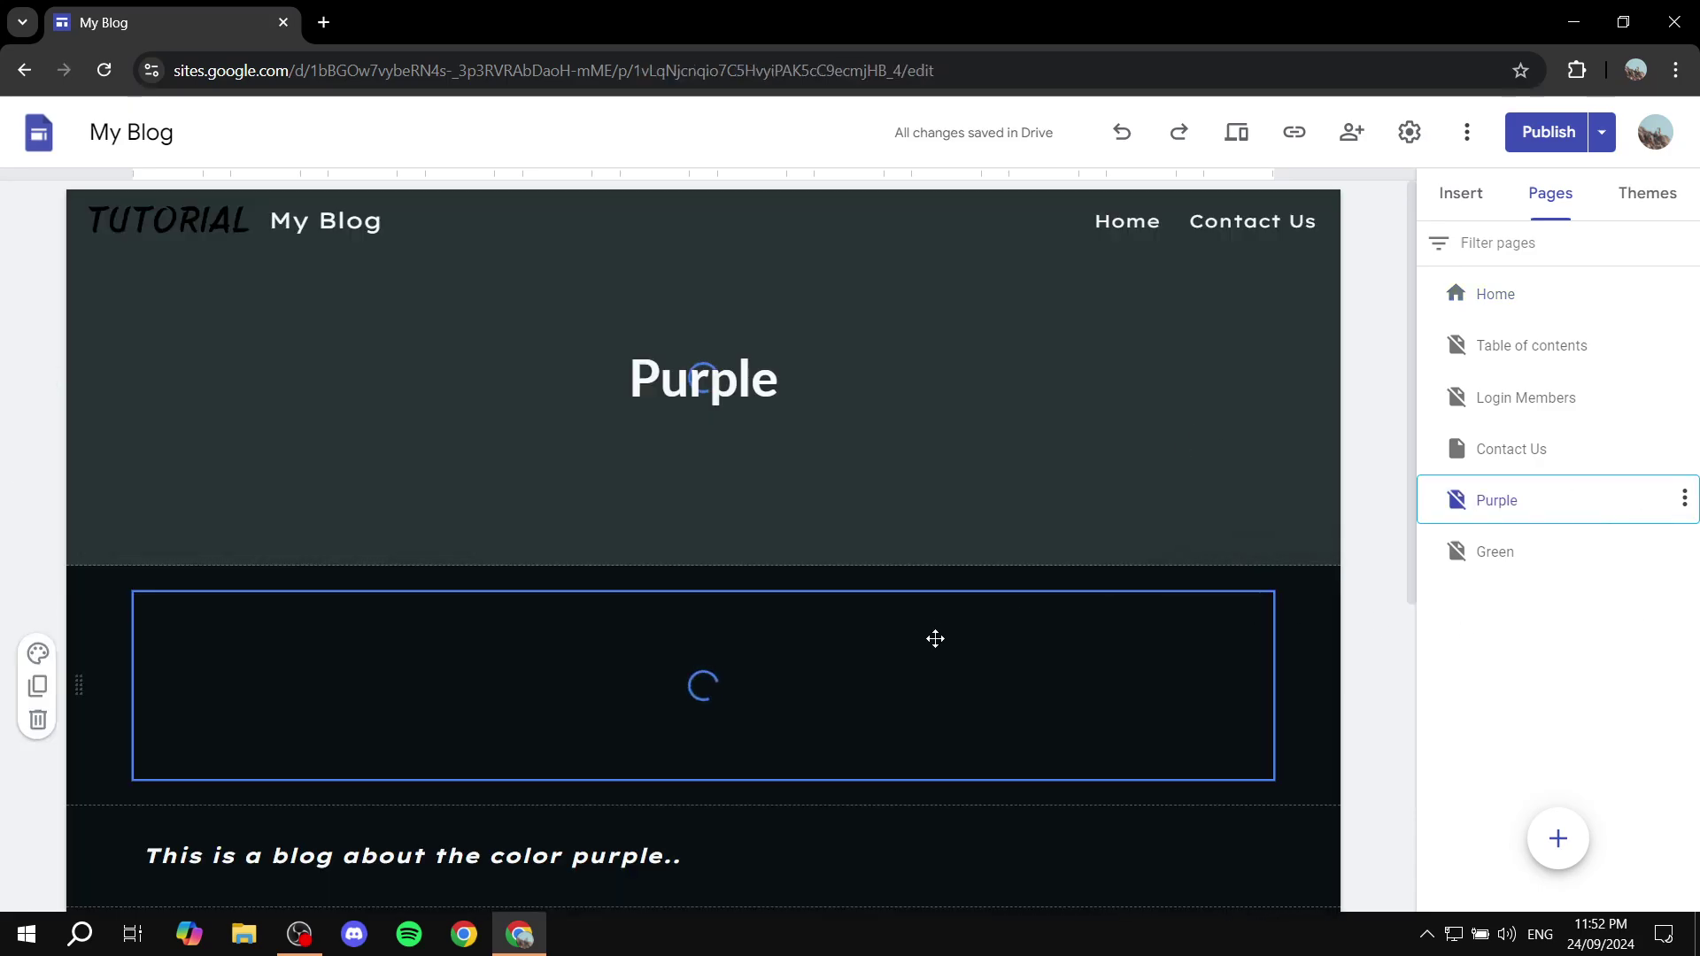
scroll(995, 569, "down", 5)
left_click(1532, 556)
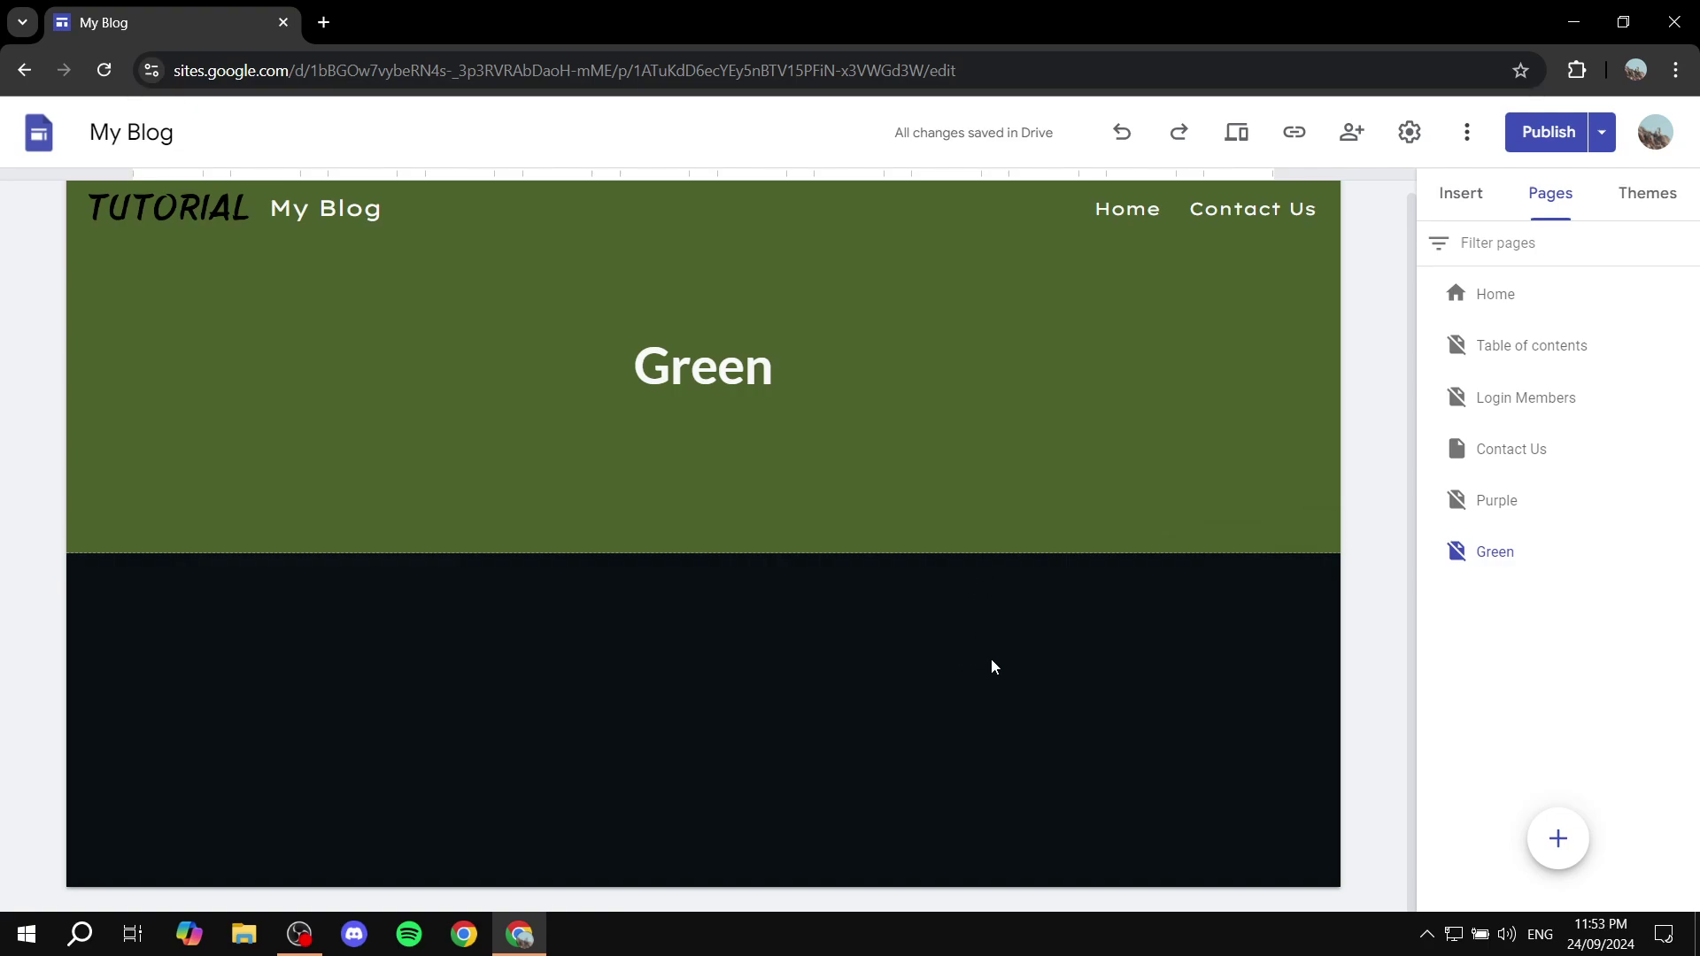
left_click(1495, 308)
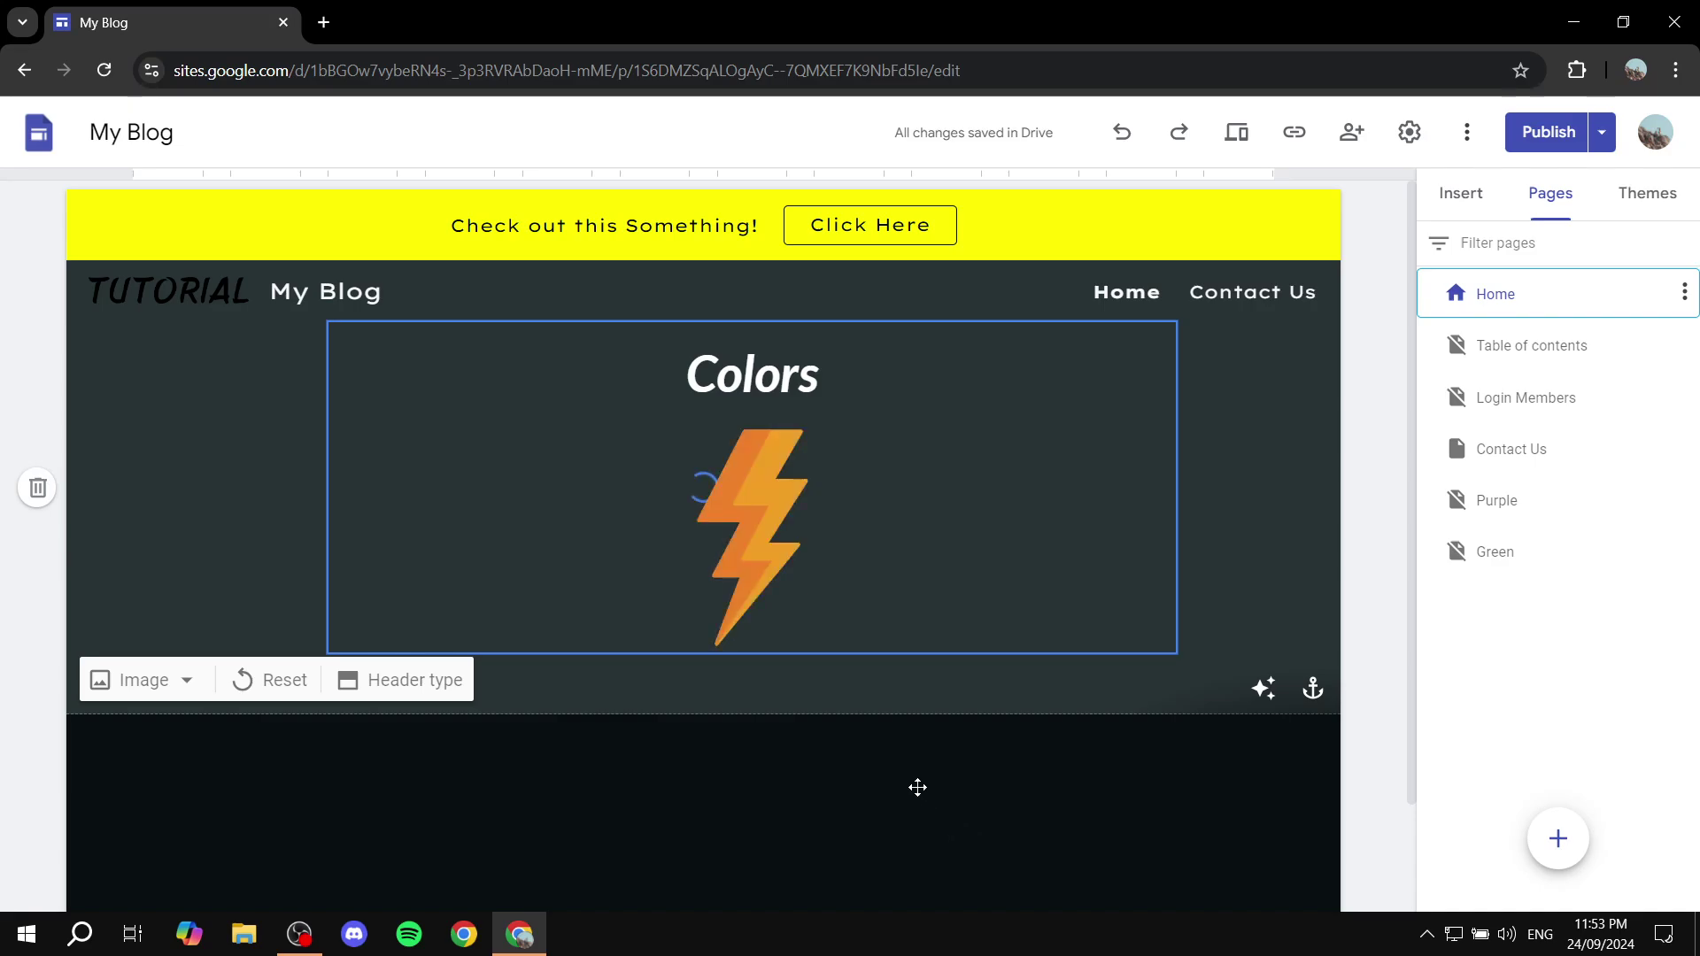
scroll(915, 785, "down", 2)
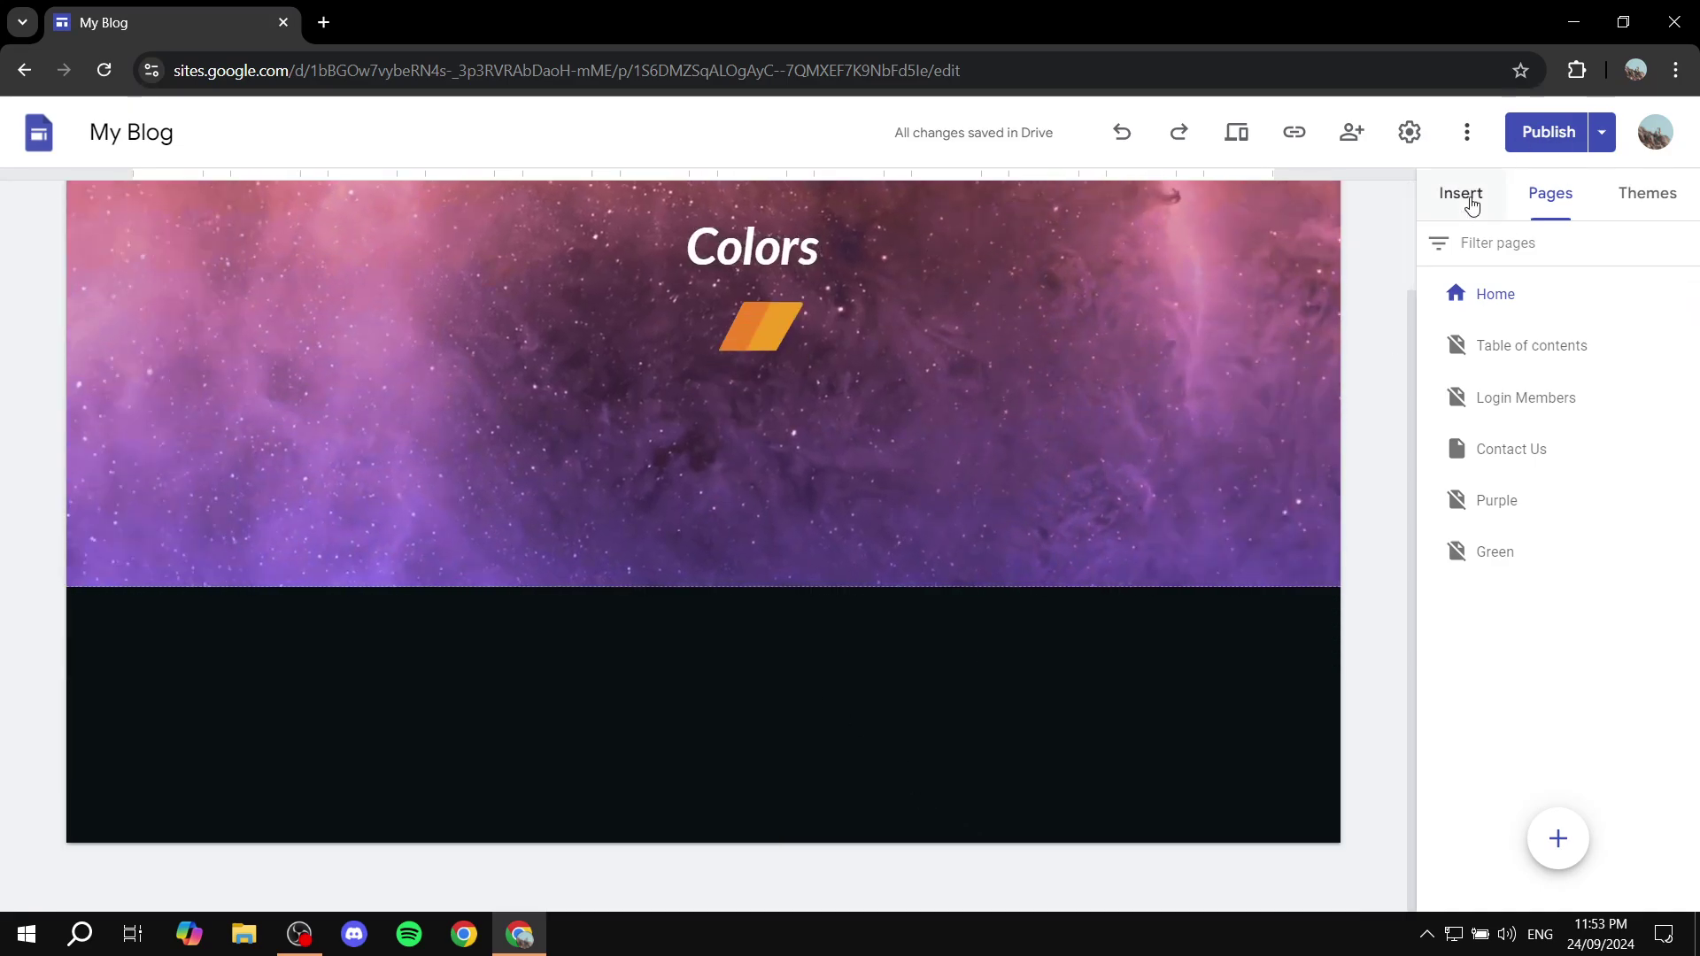
Place the four-image content block from Insert beneath the Colors header.
left_click(1461, 195)
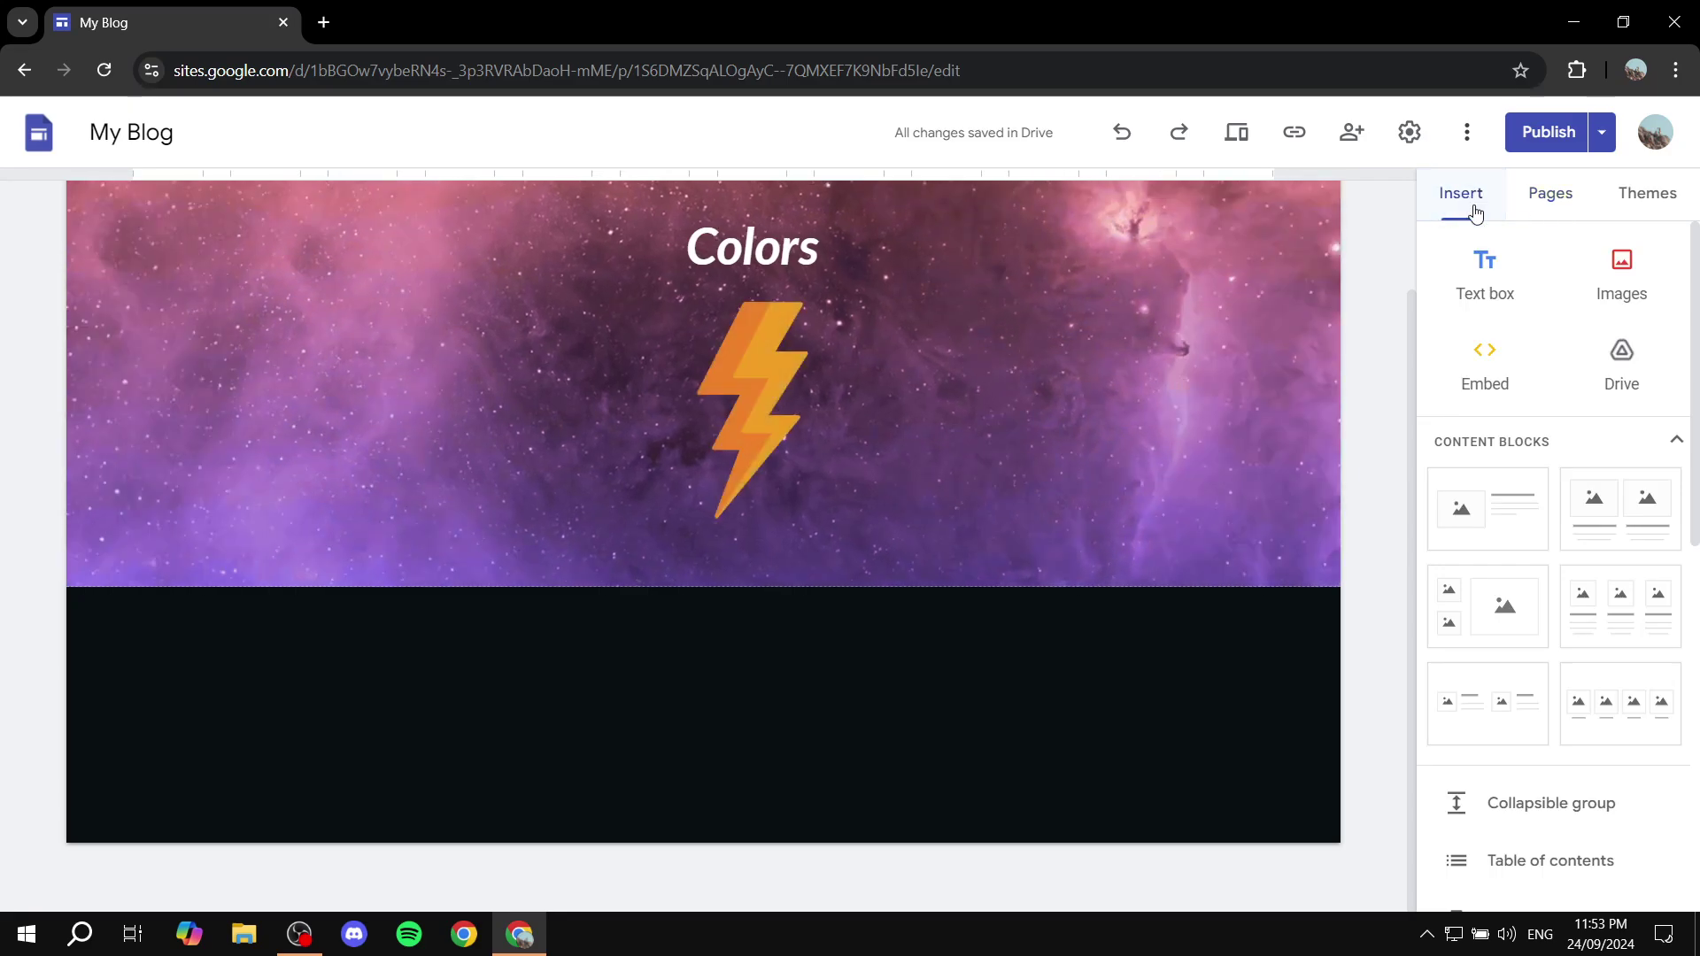
scroll(1598, 358, "down", 1)
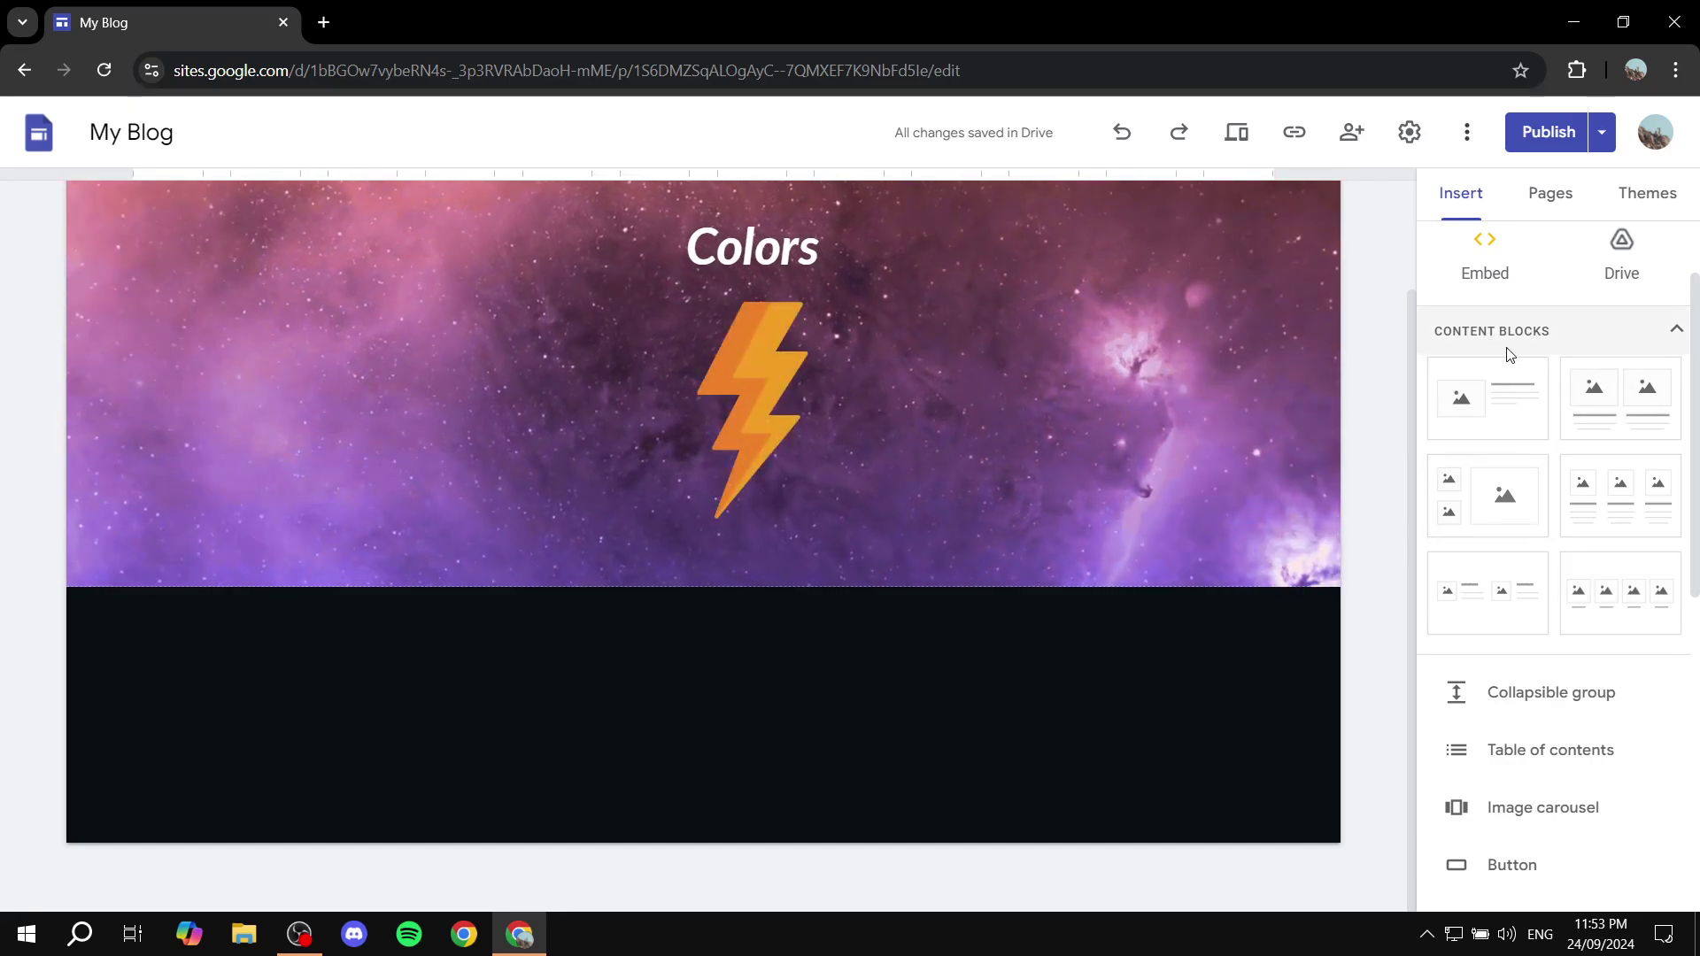
left_click_drag(1650, 599, 688, 721)
scroll(731, 723, "down", 3)
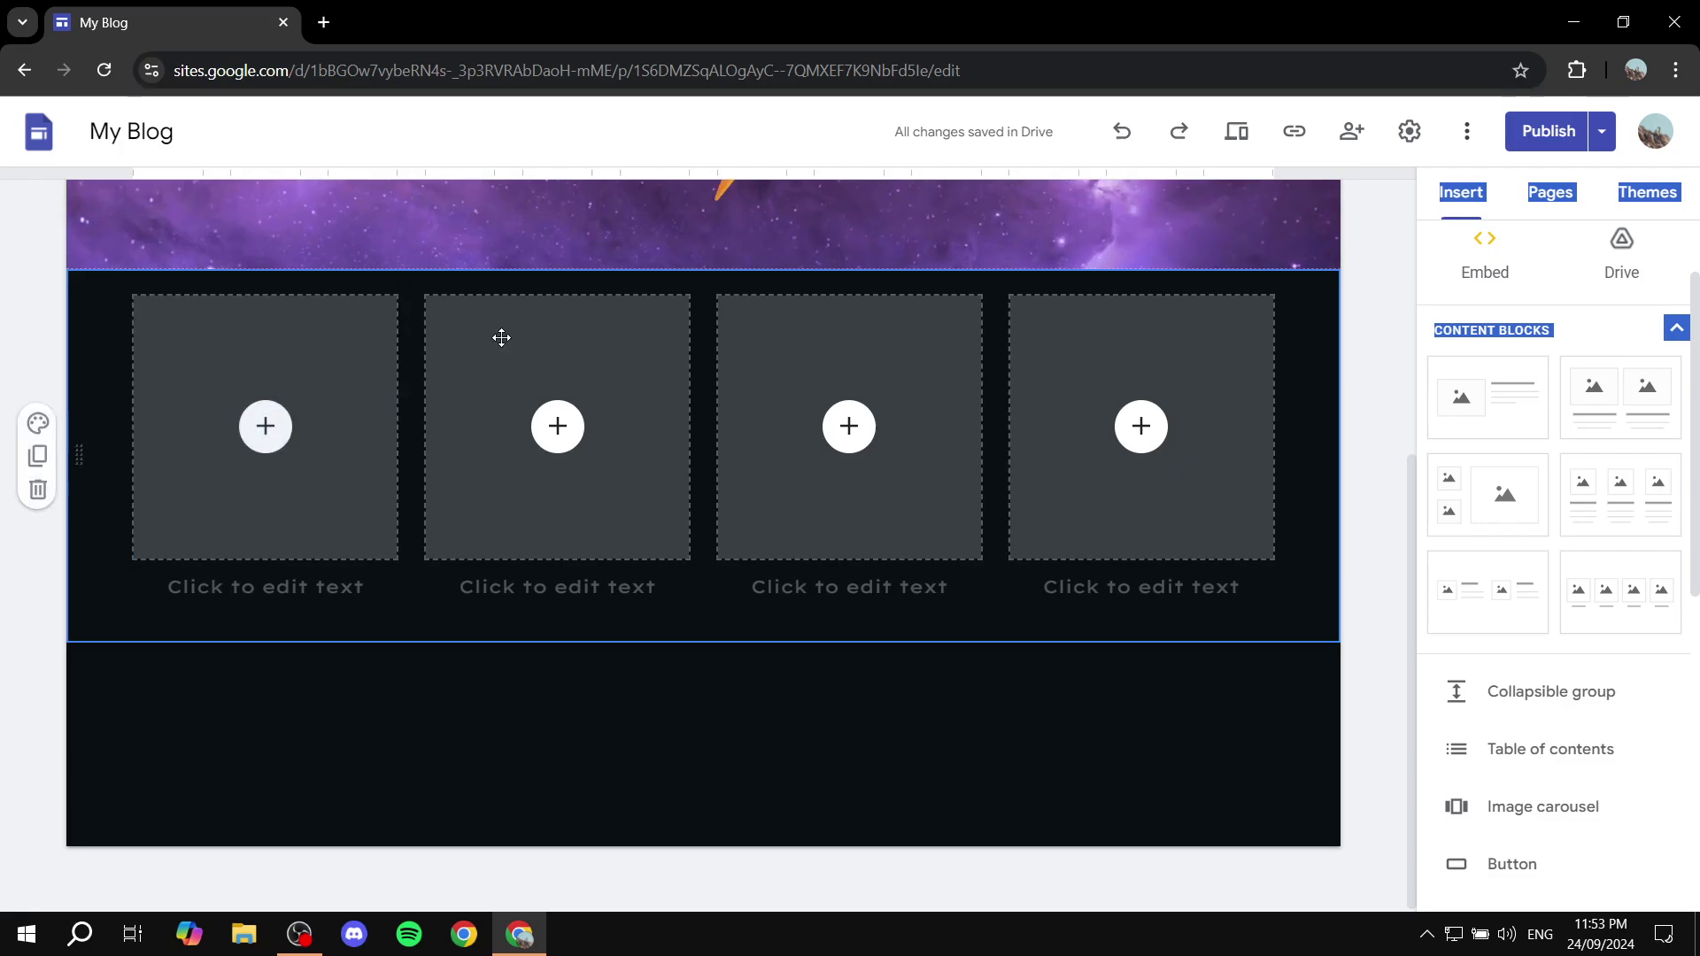
Fill the first placeholder with Green.png uploaded from the Explainer Media folder.
left_click(264, 427)
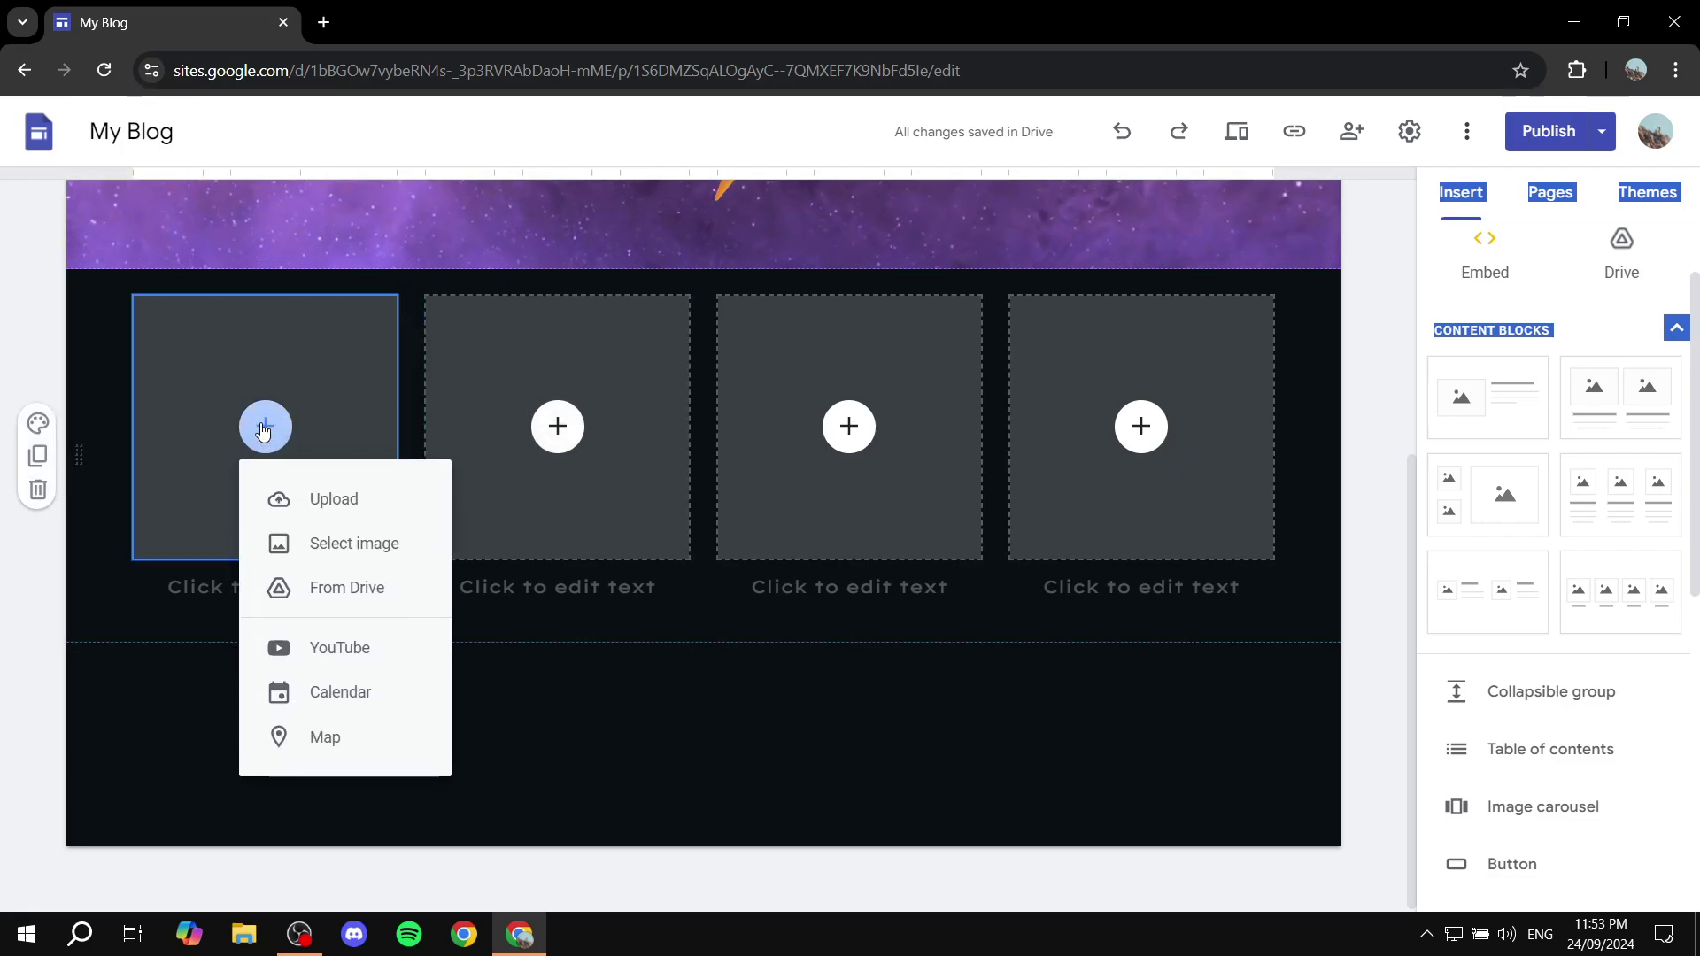
left_click(354, 543)
key("Escape")
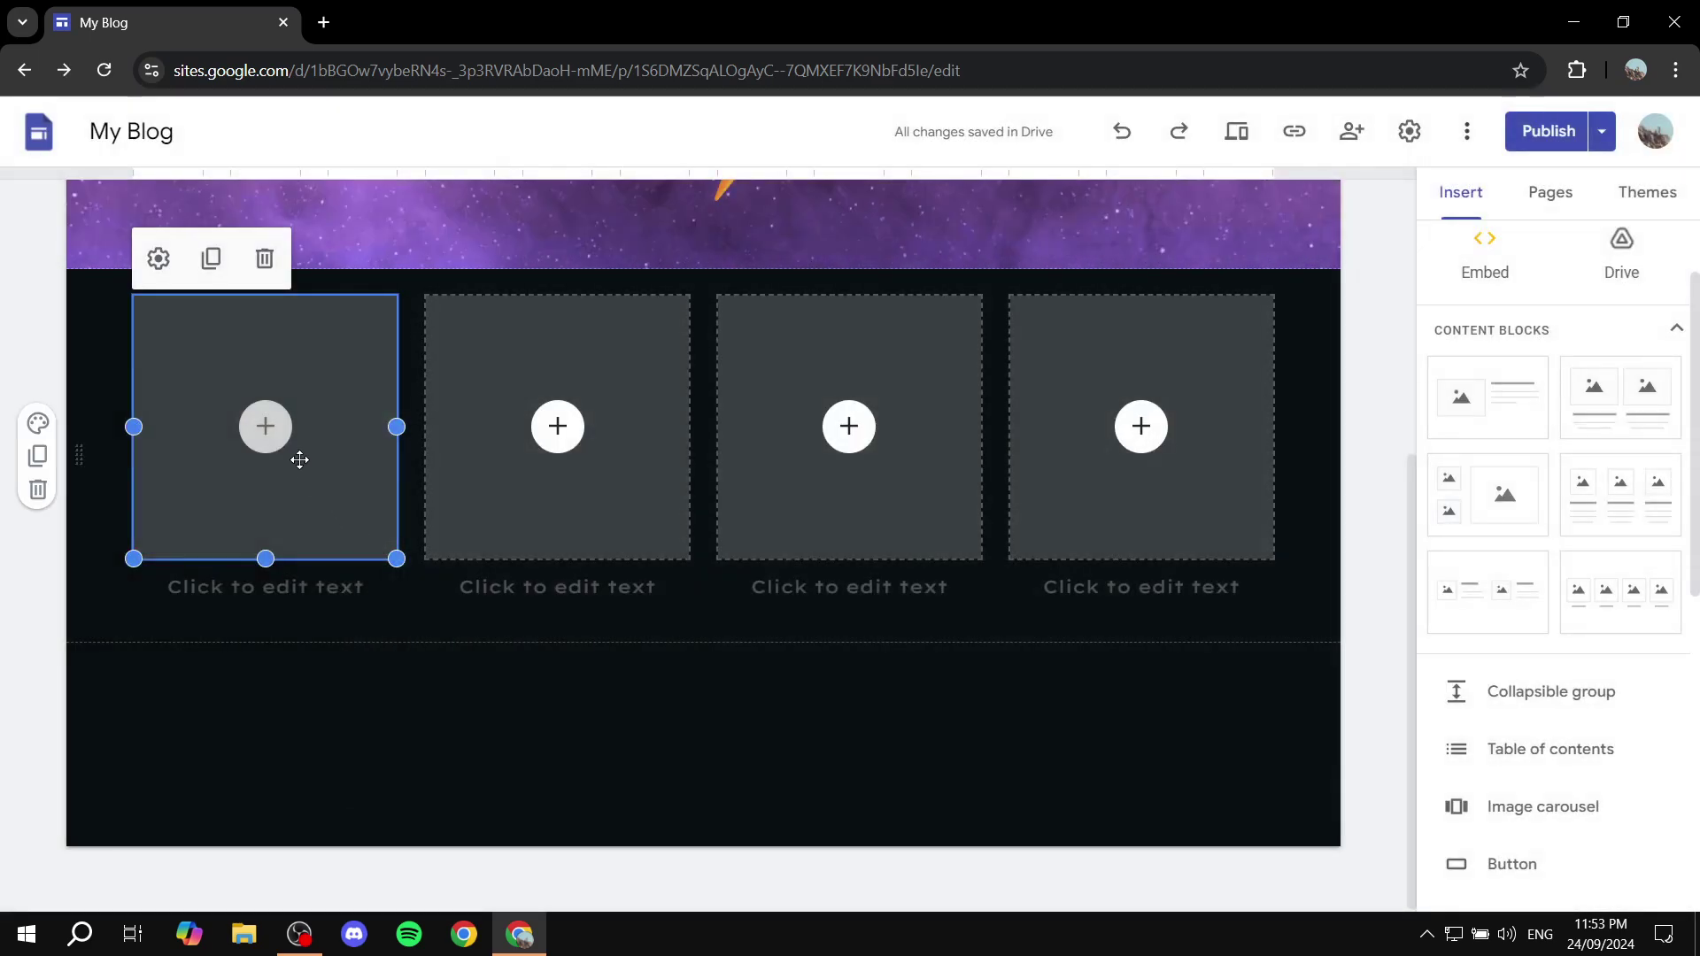
left_click(266, 430)
left_click(328, 494)
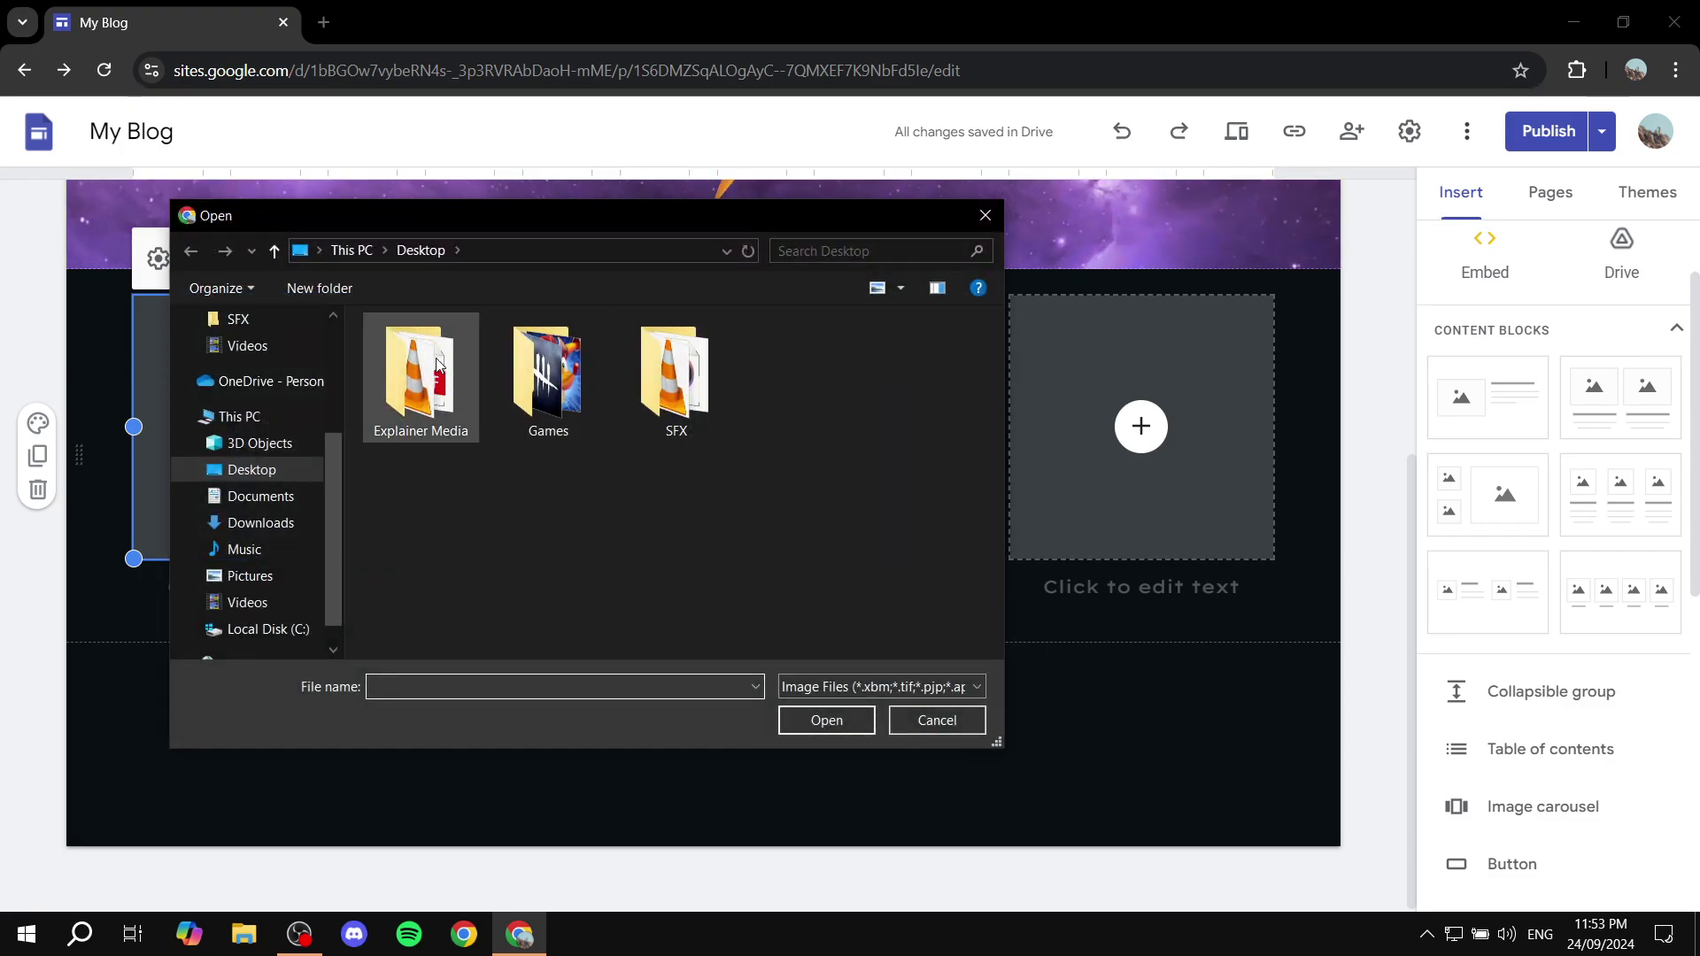
double_click(437, 363)
double_click(795, 394)
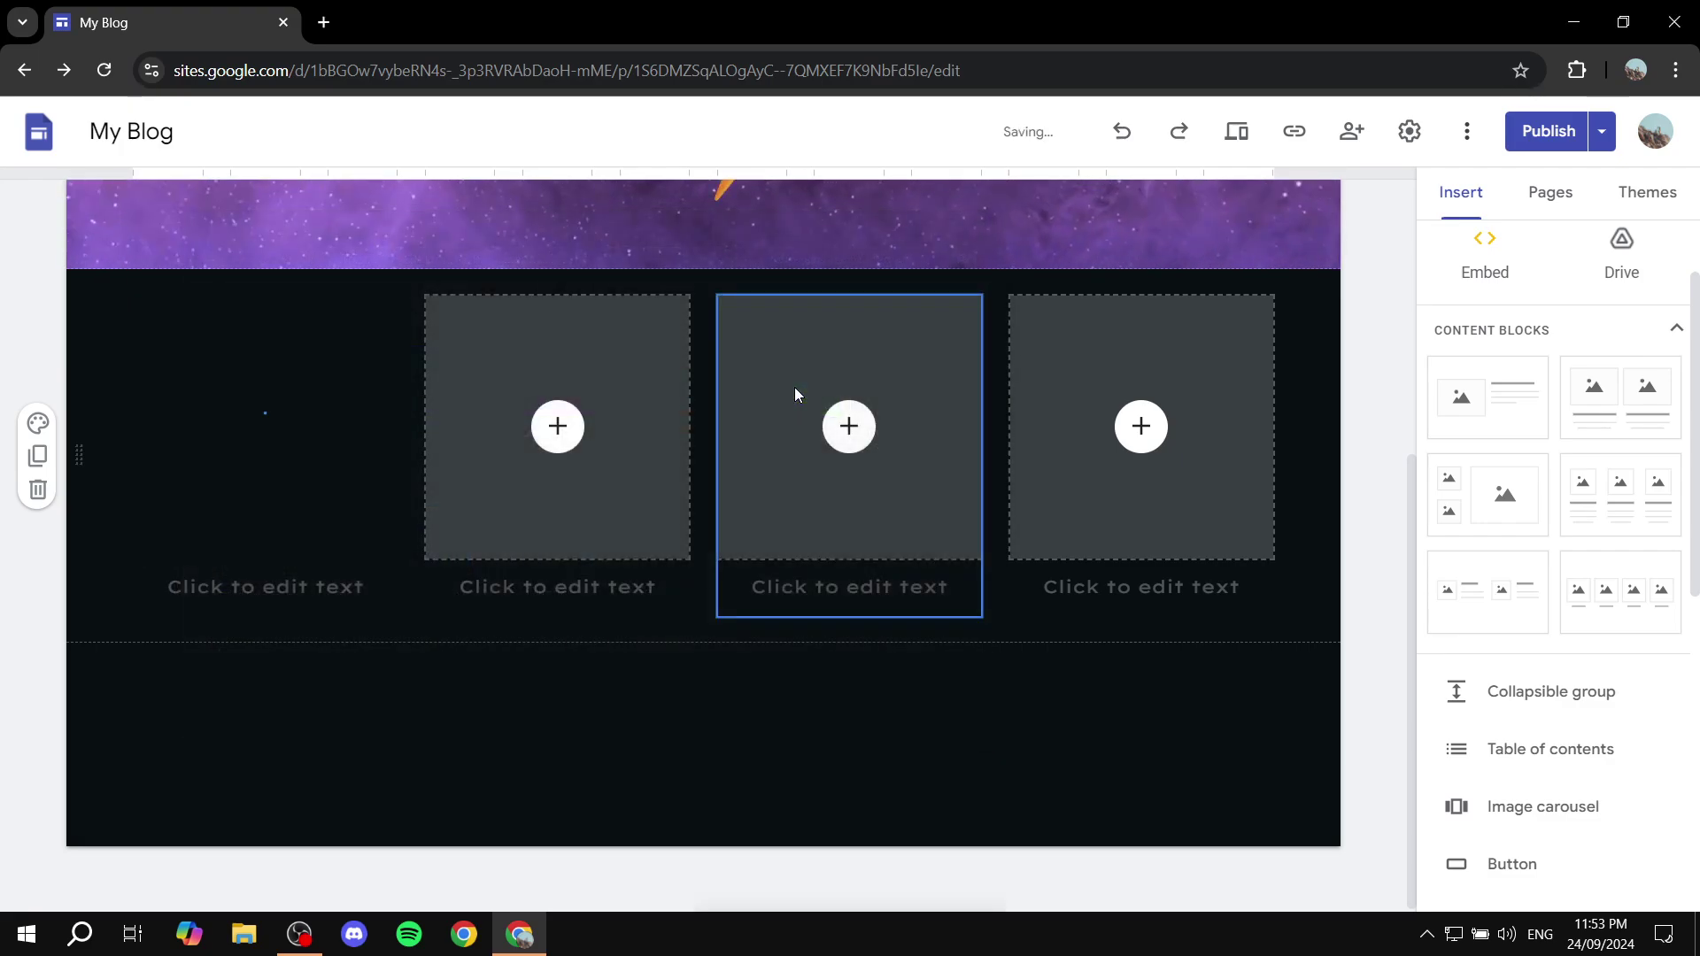
Upload the purple image into the second placeholder.
left_click(558, 426)
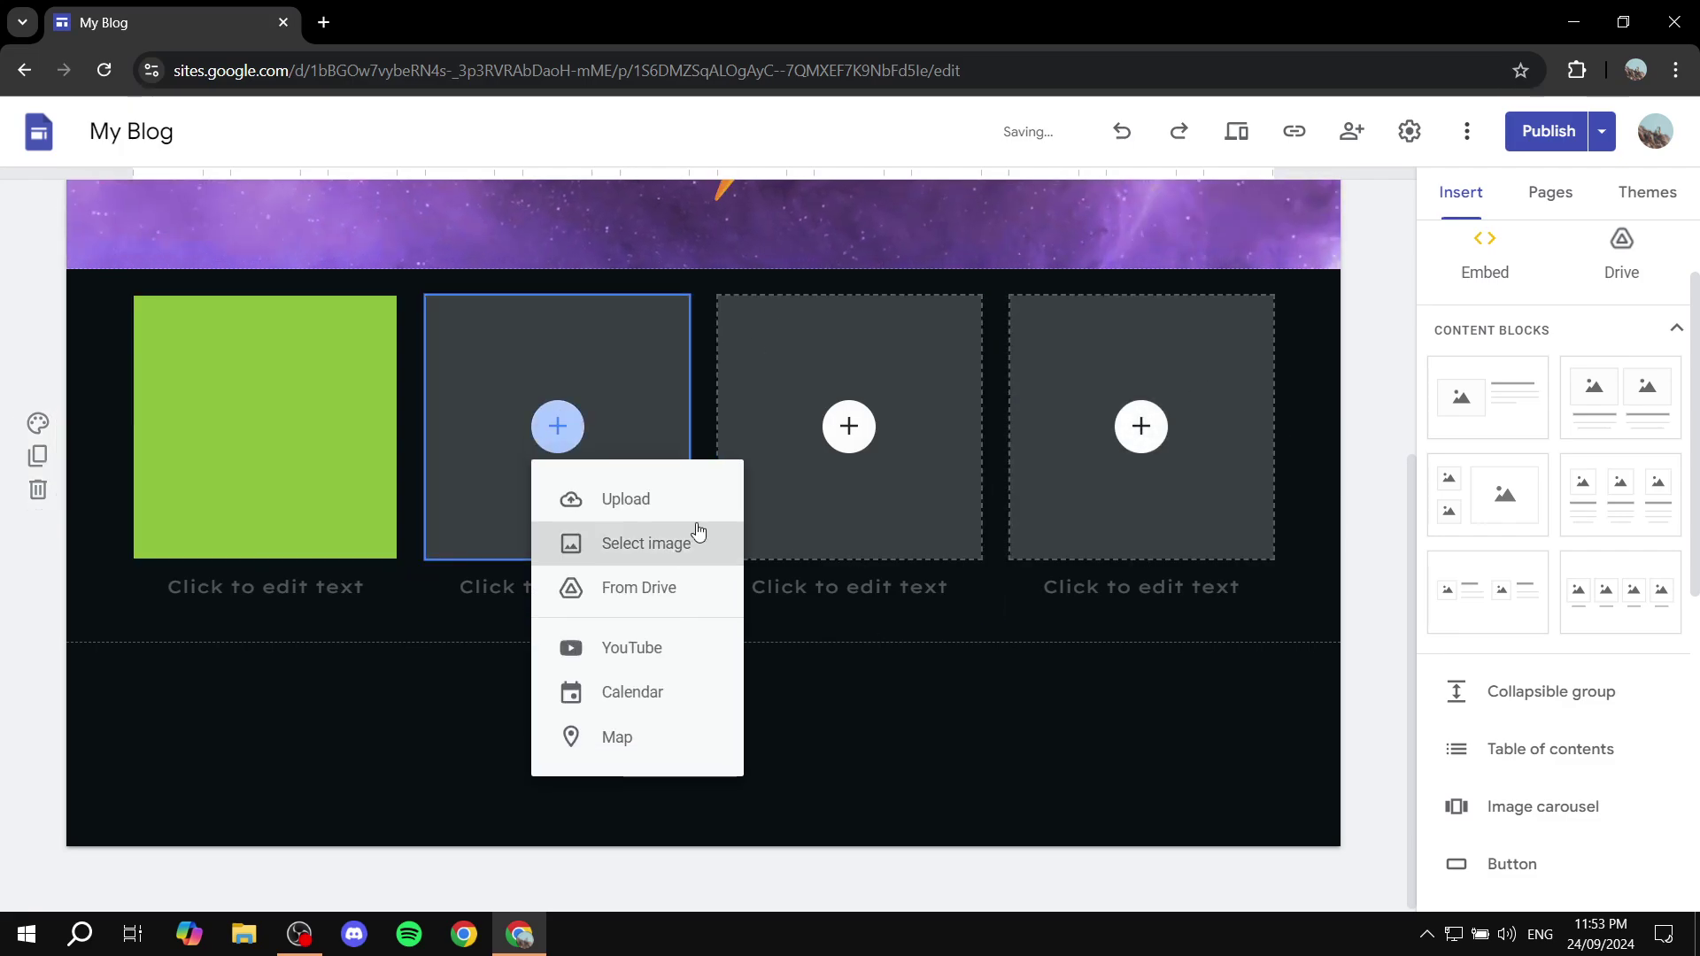
left_click(653, 502)
double_click(554, 406)
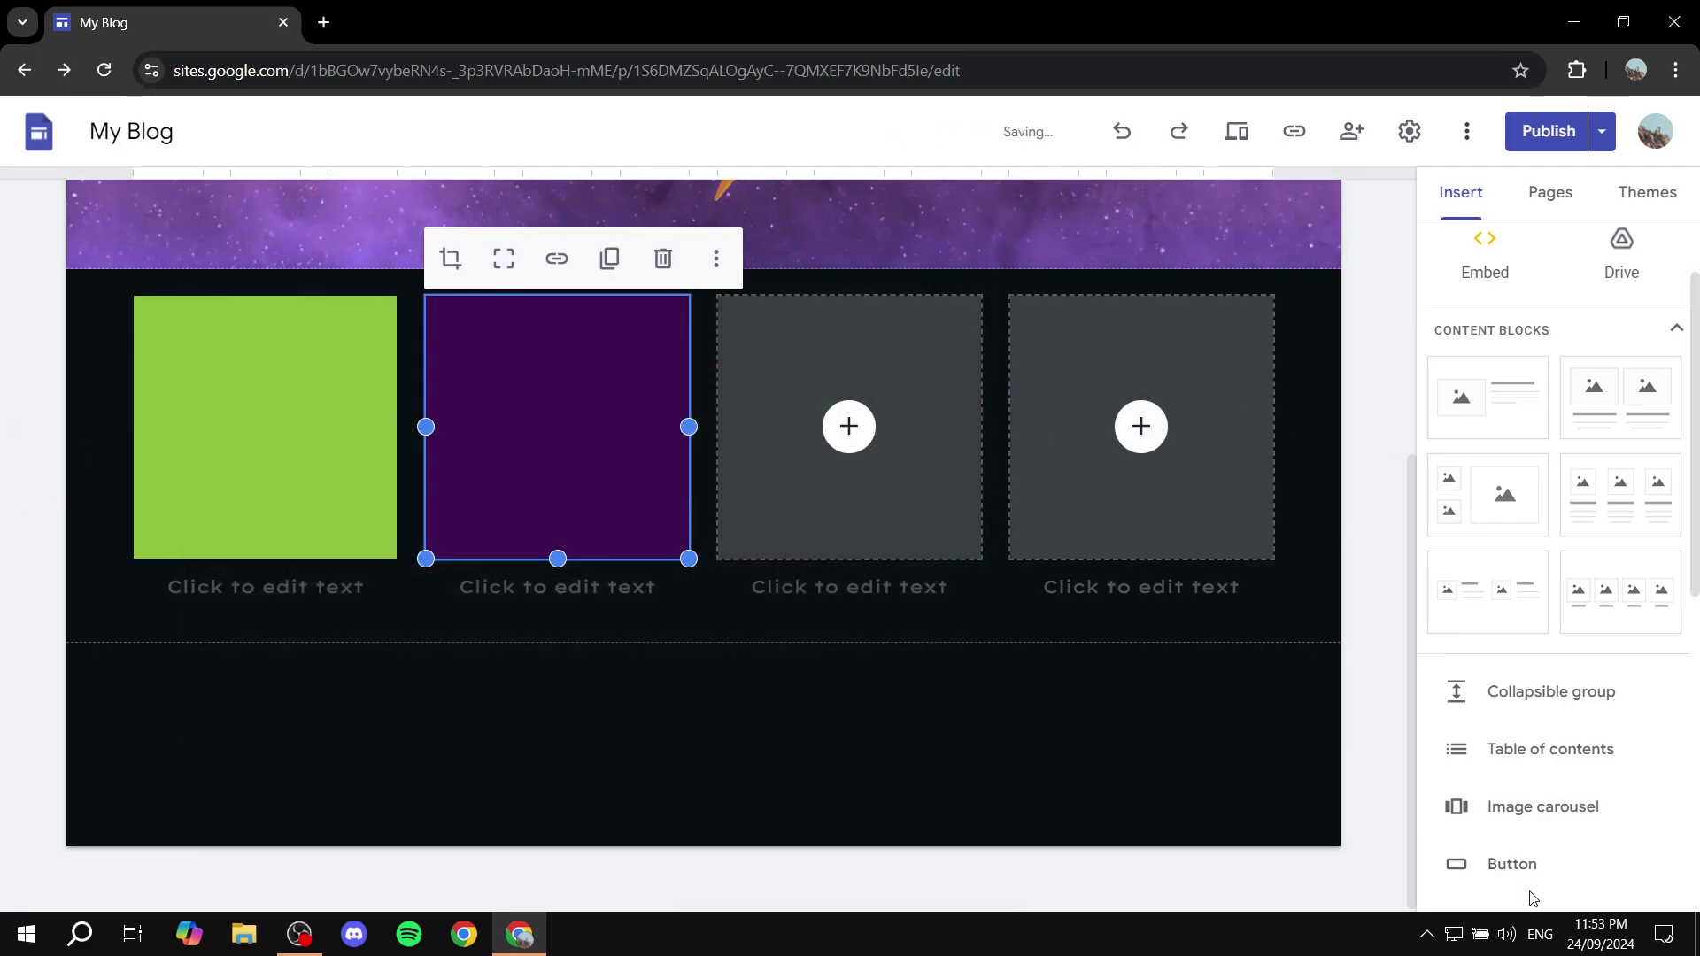
left_click(340, 589)
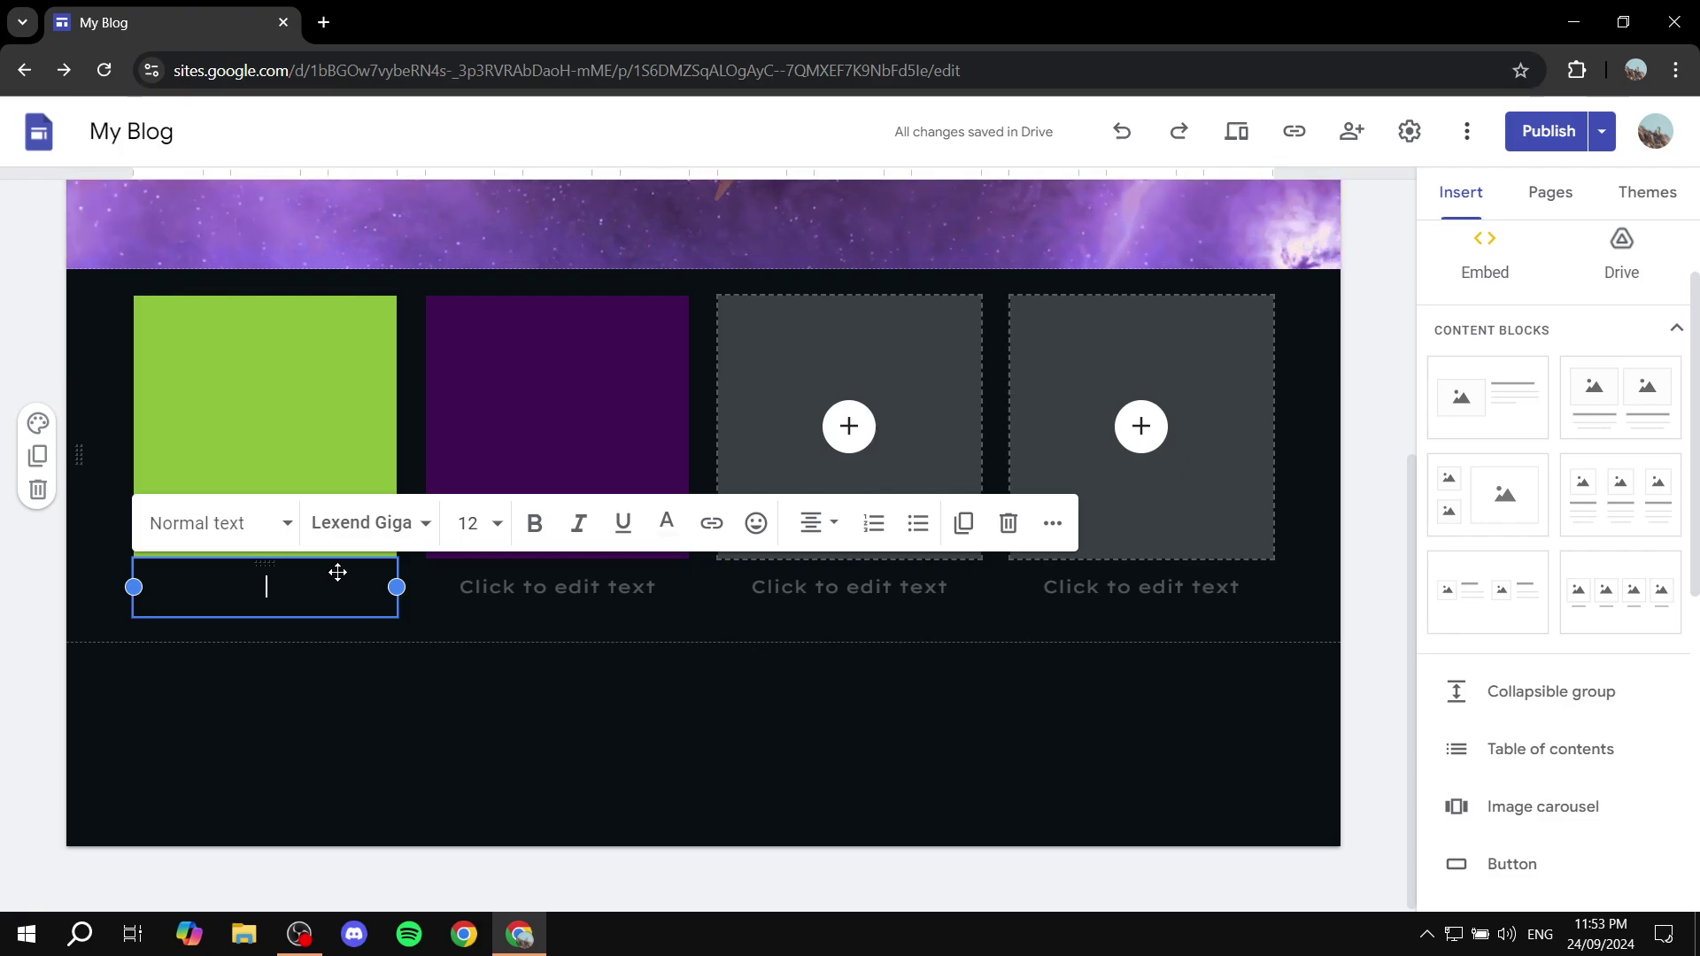
Type 'Green is a color.. Read more!' under the green image and make it bold.
left_click(270, 528)
left_click(270, 529)
left_click(270, 529)
left_click(270, 529)
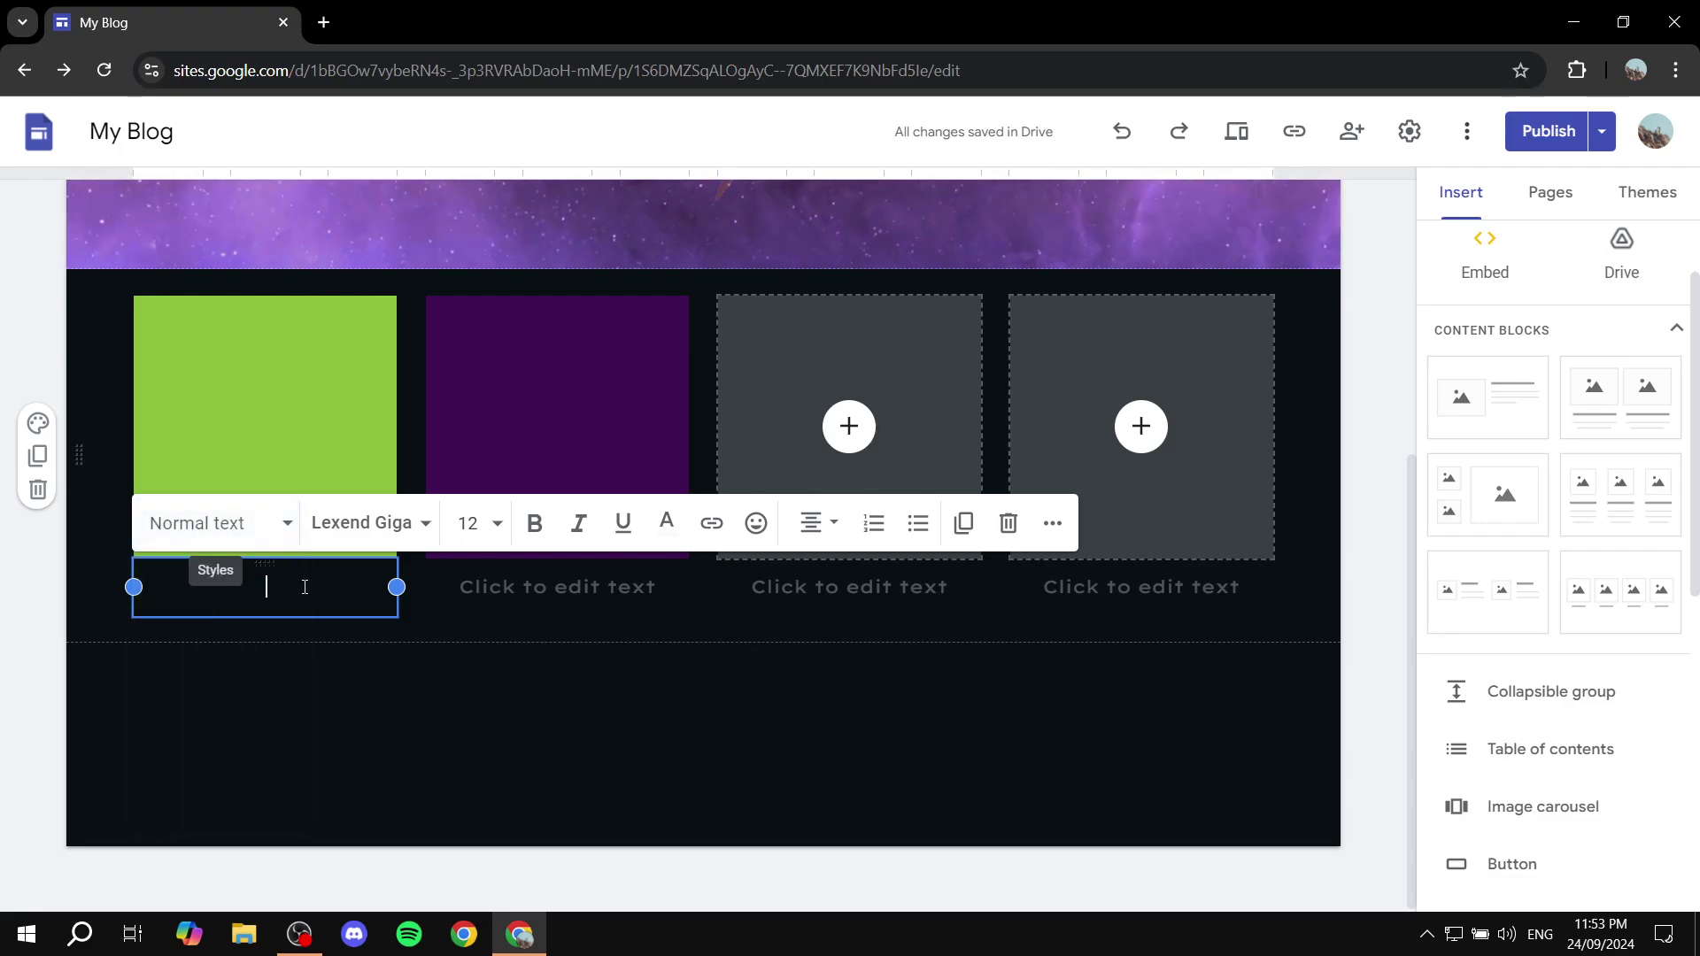
type("Green is a ")
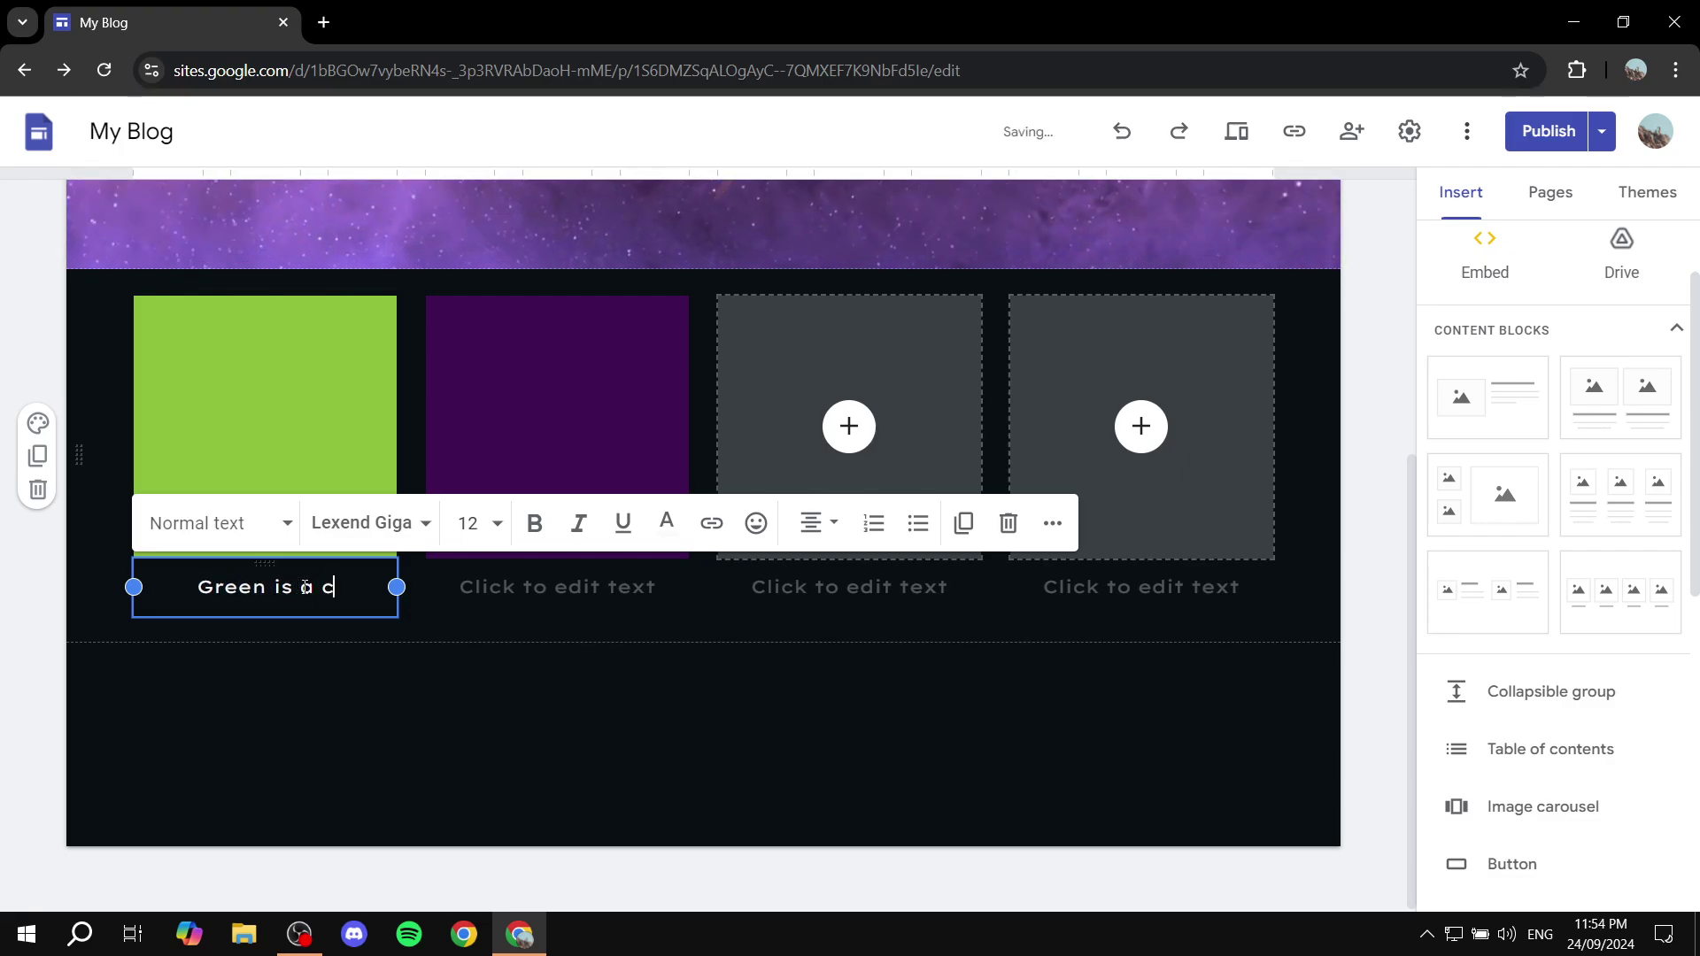
type("color..")
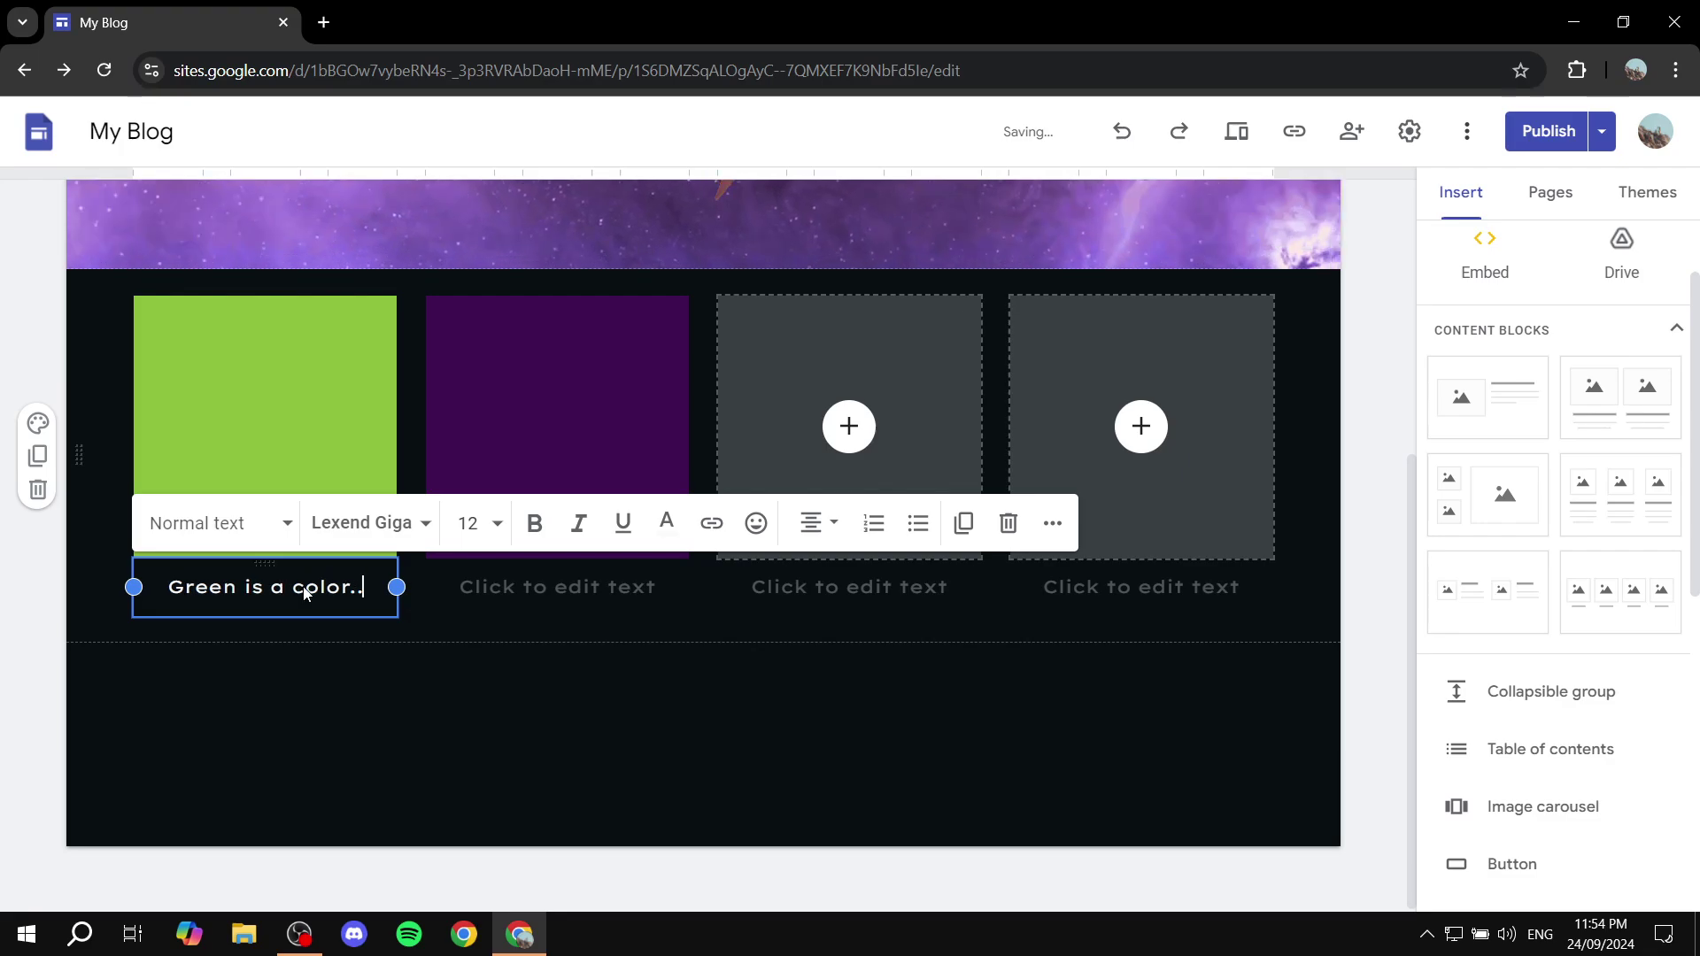
type(" Read")
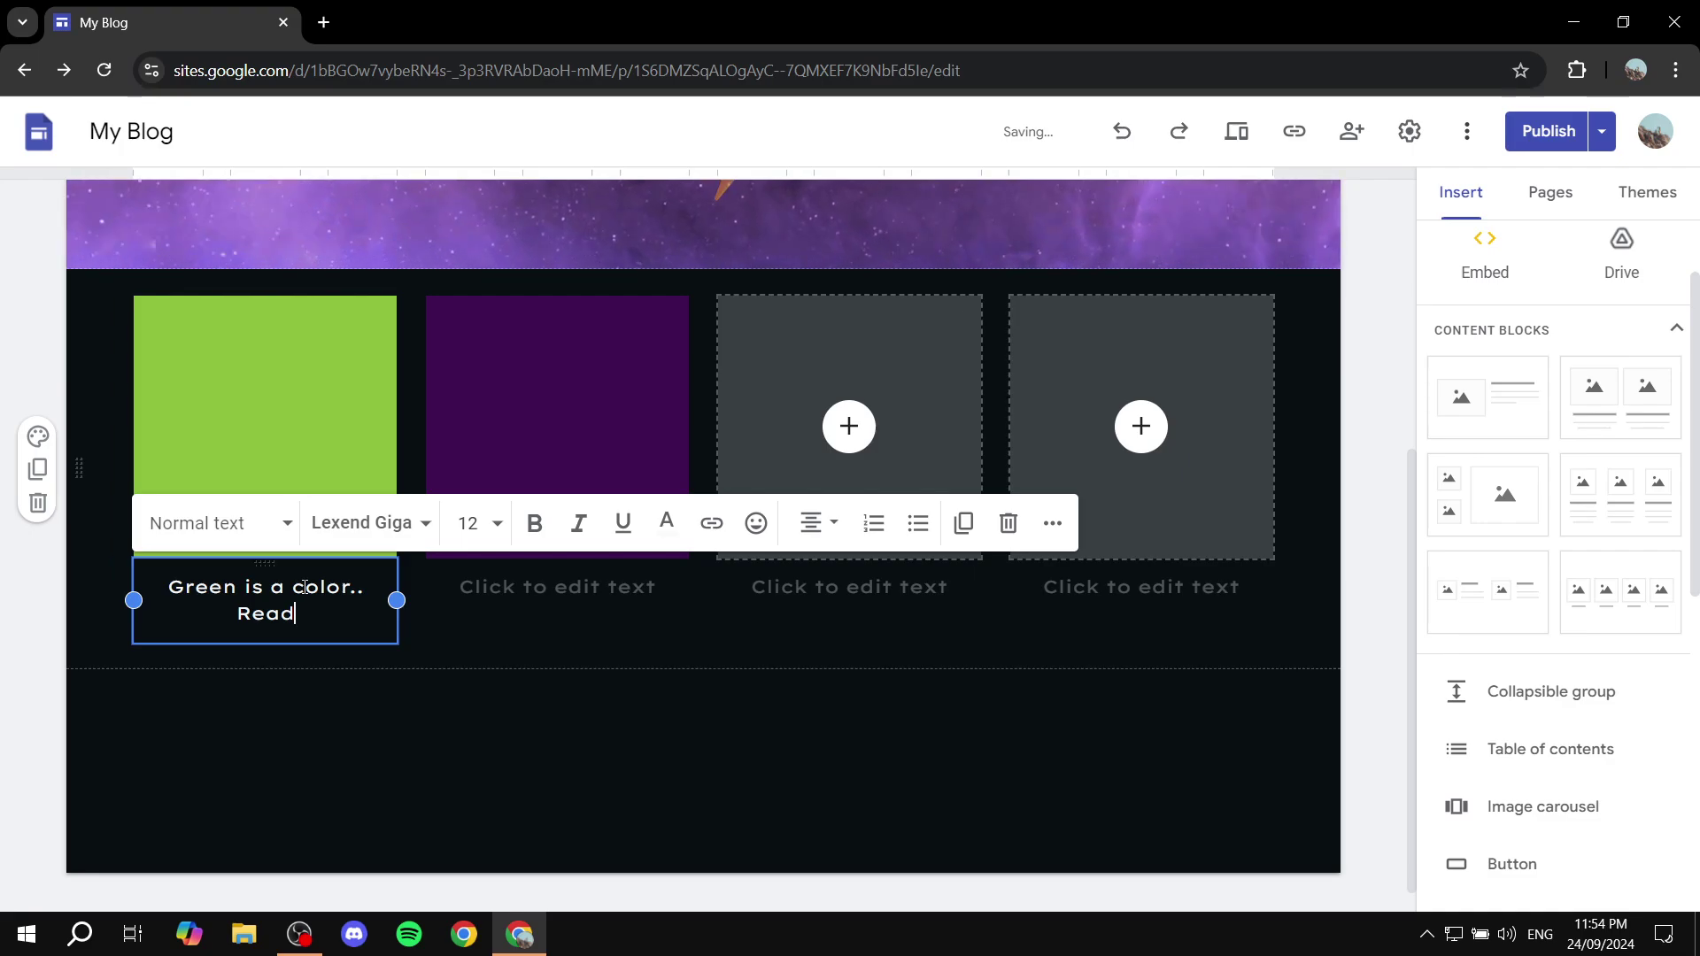
type(" more!")
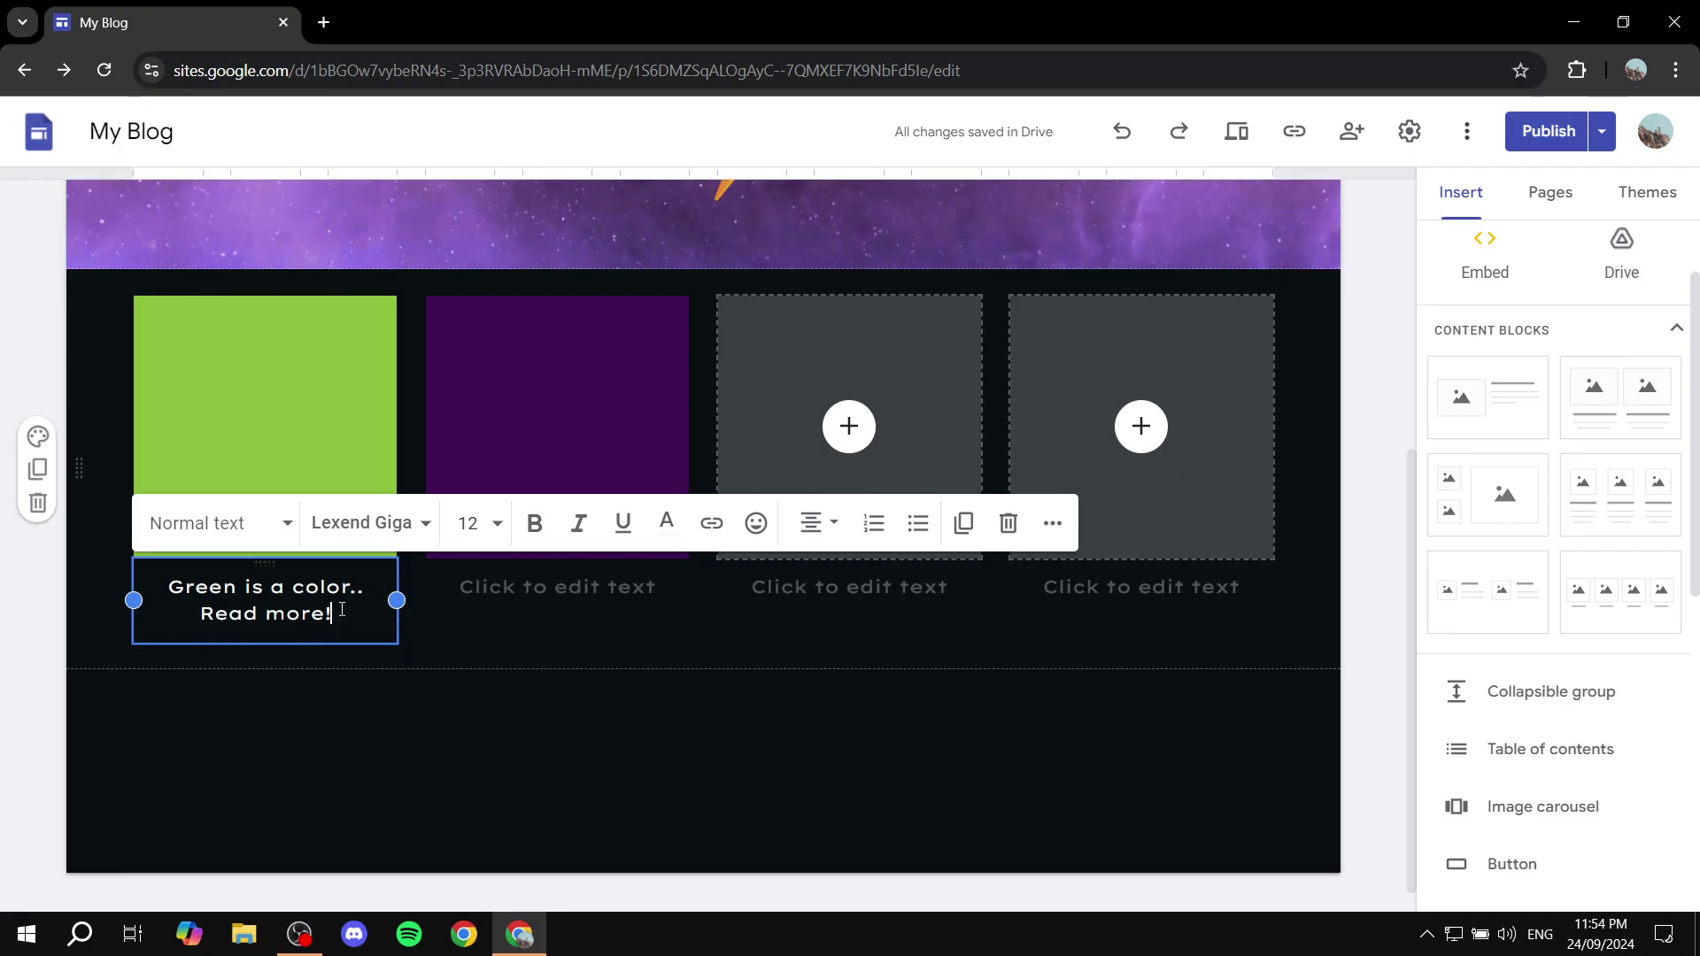
left_click_drag(165, 585, 324, 626)
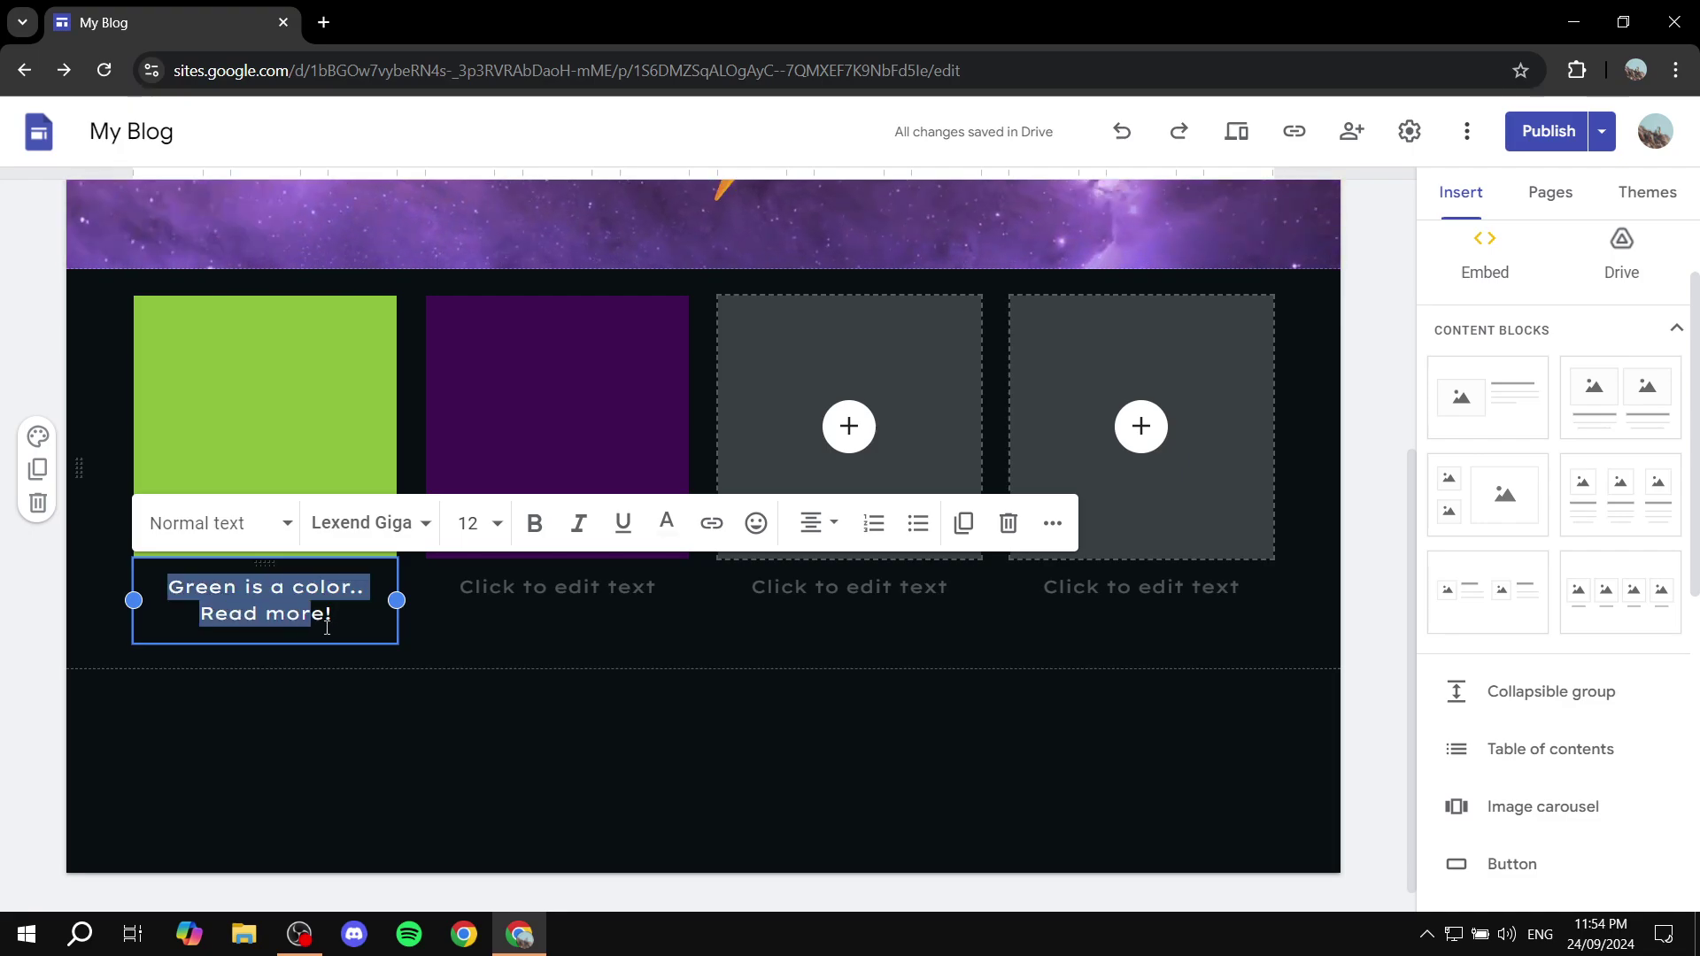
left_click(534, 522)
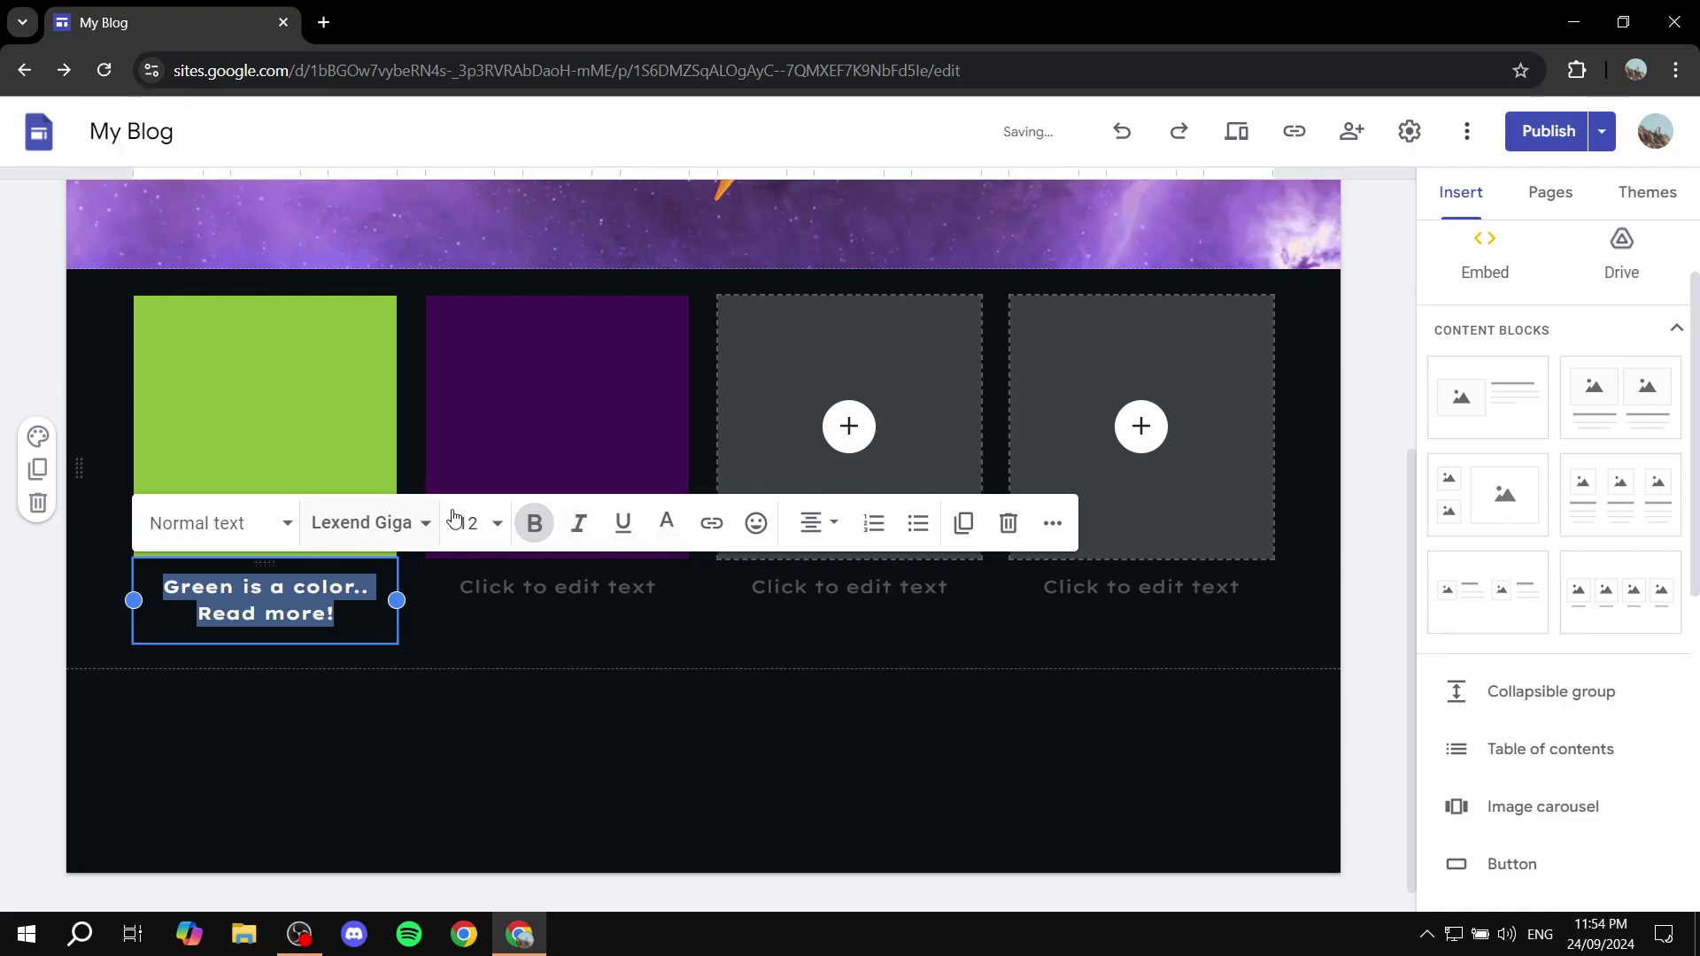
left_click(348, 625)
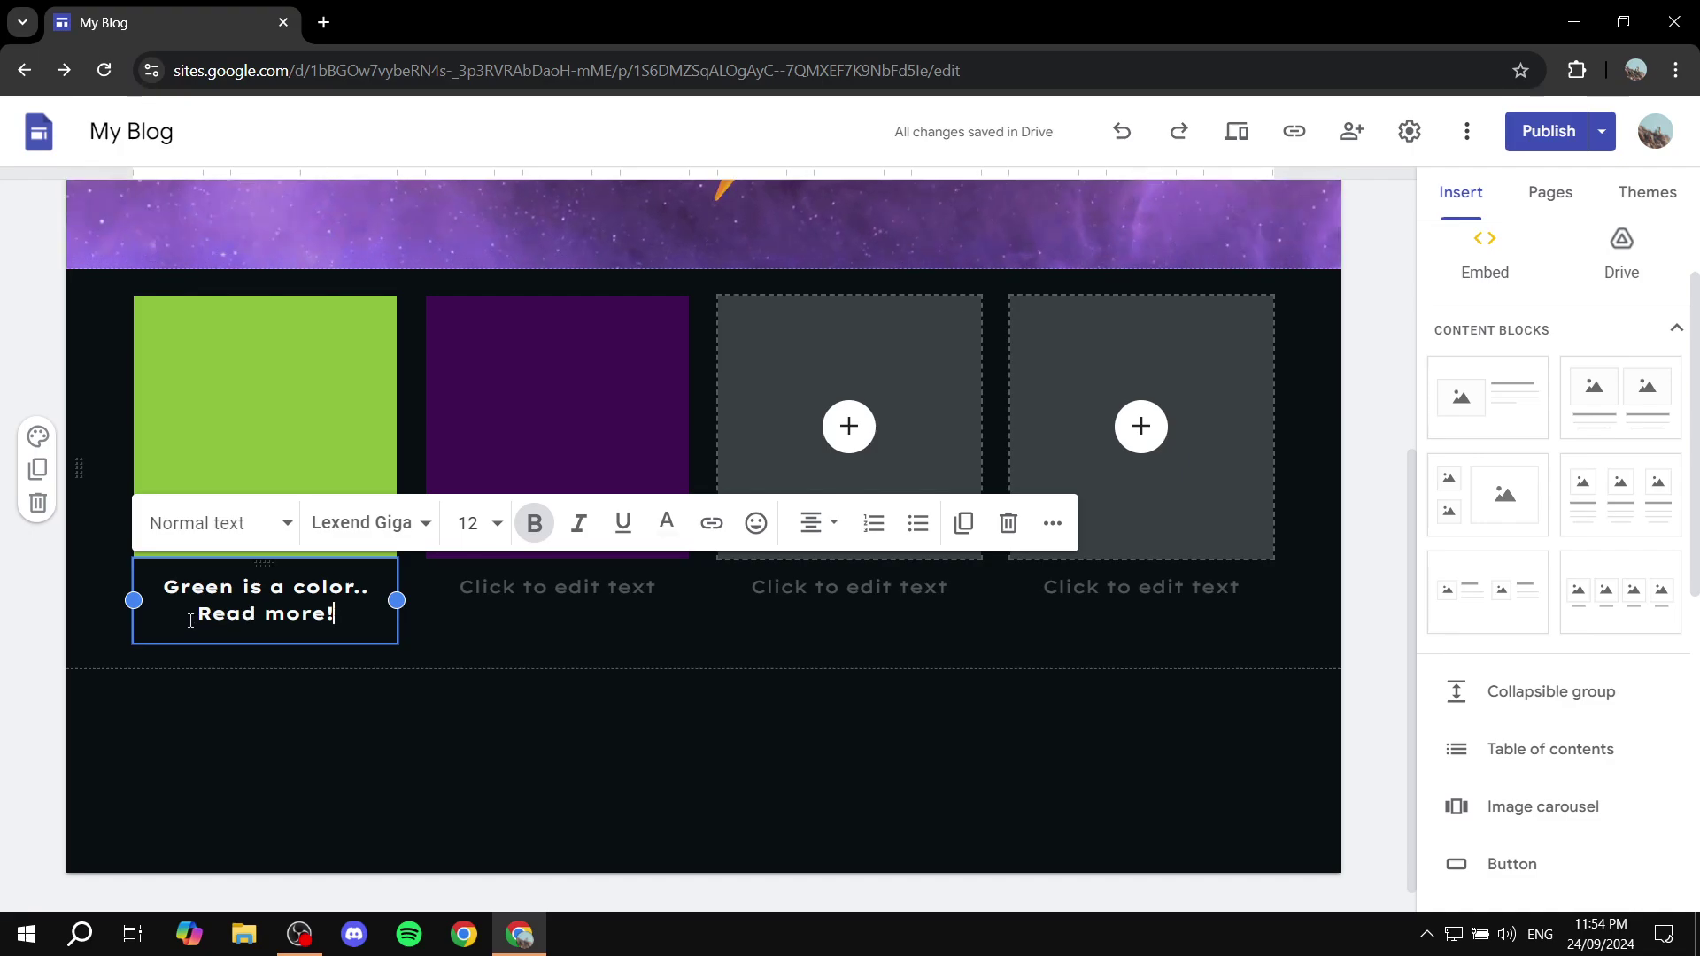
Link 'Read more!' in the green caption to the site's Green page.
left_click_drag(205, 620, 345, 621)
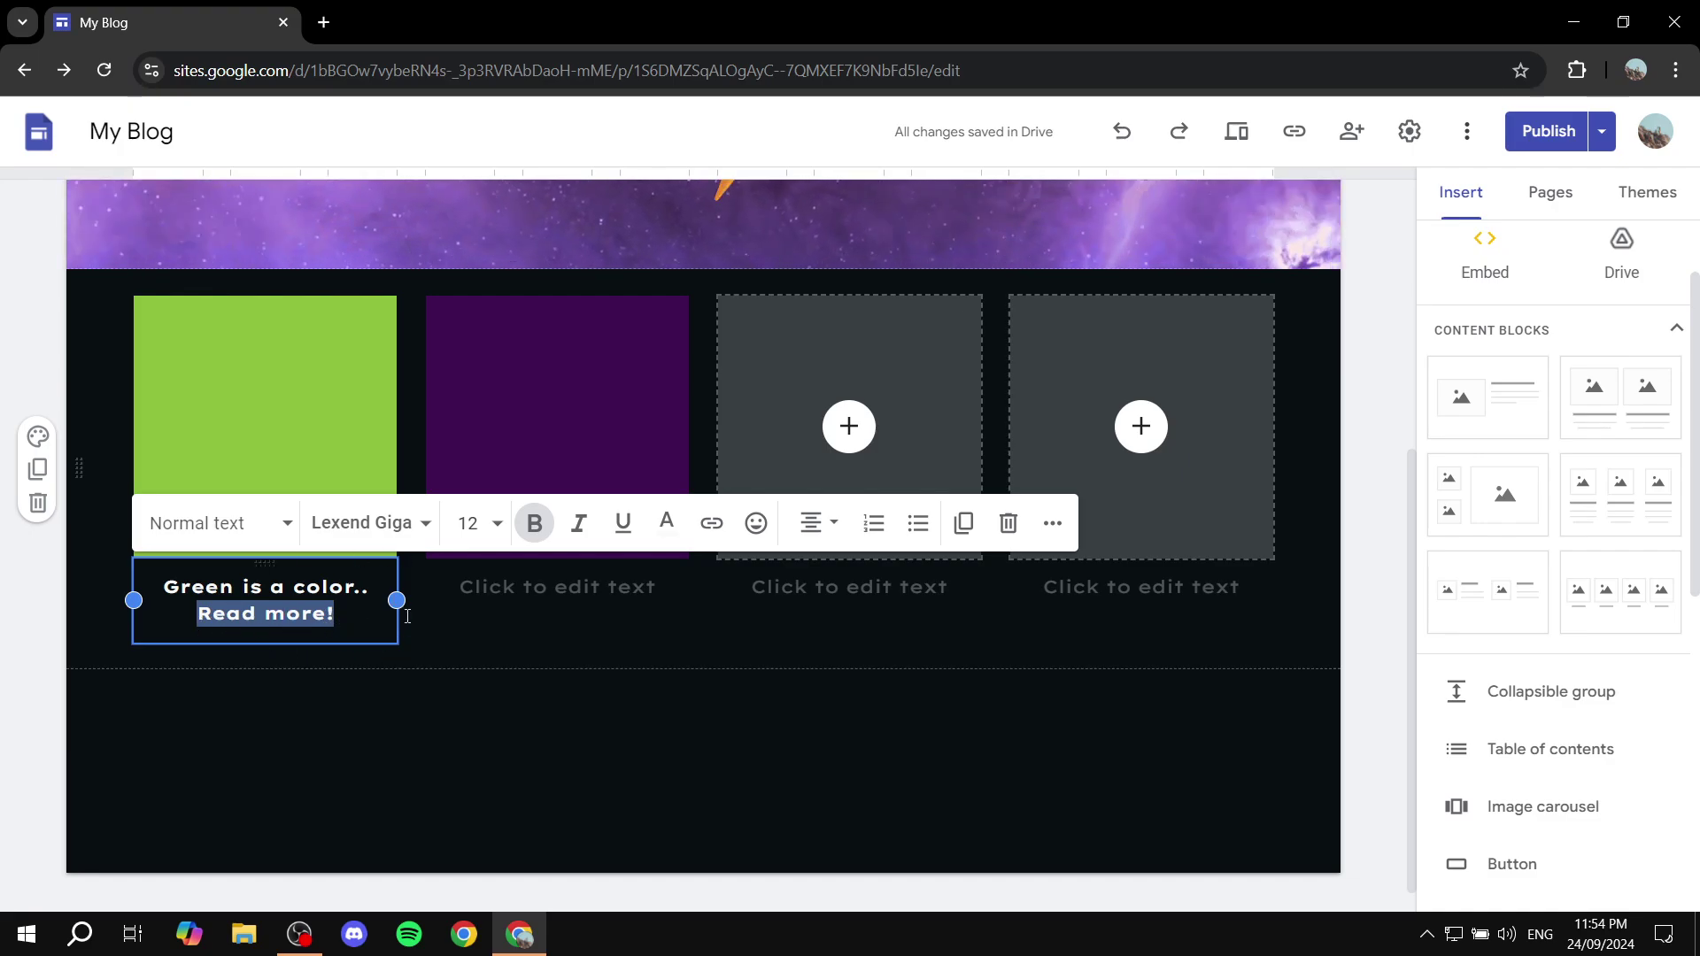
left_click(712, 525)
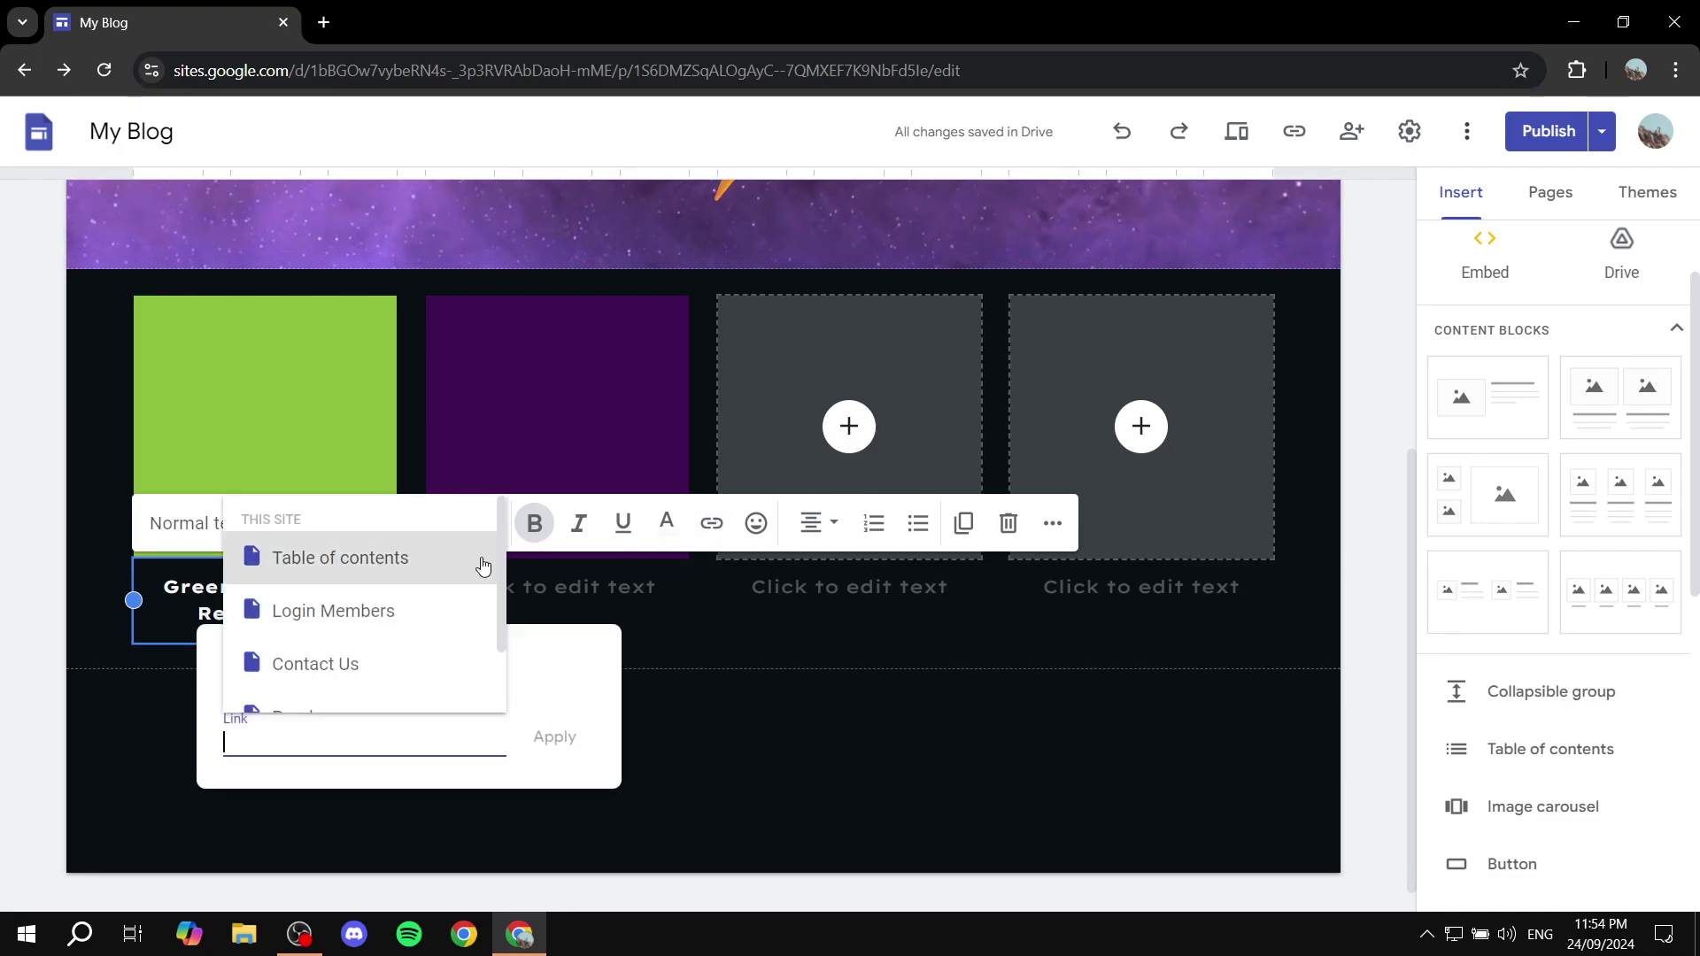
scroll(379, 600, "down", 2)
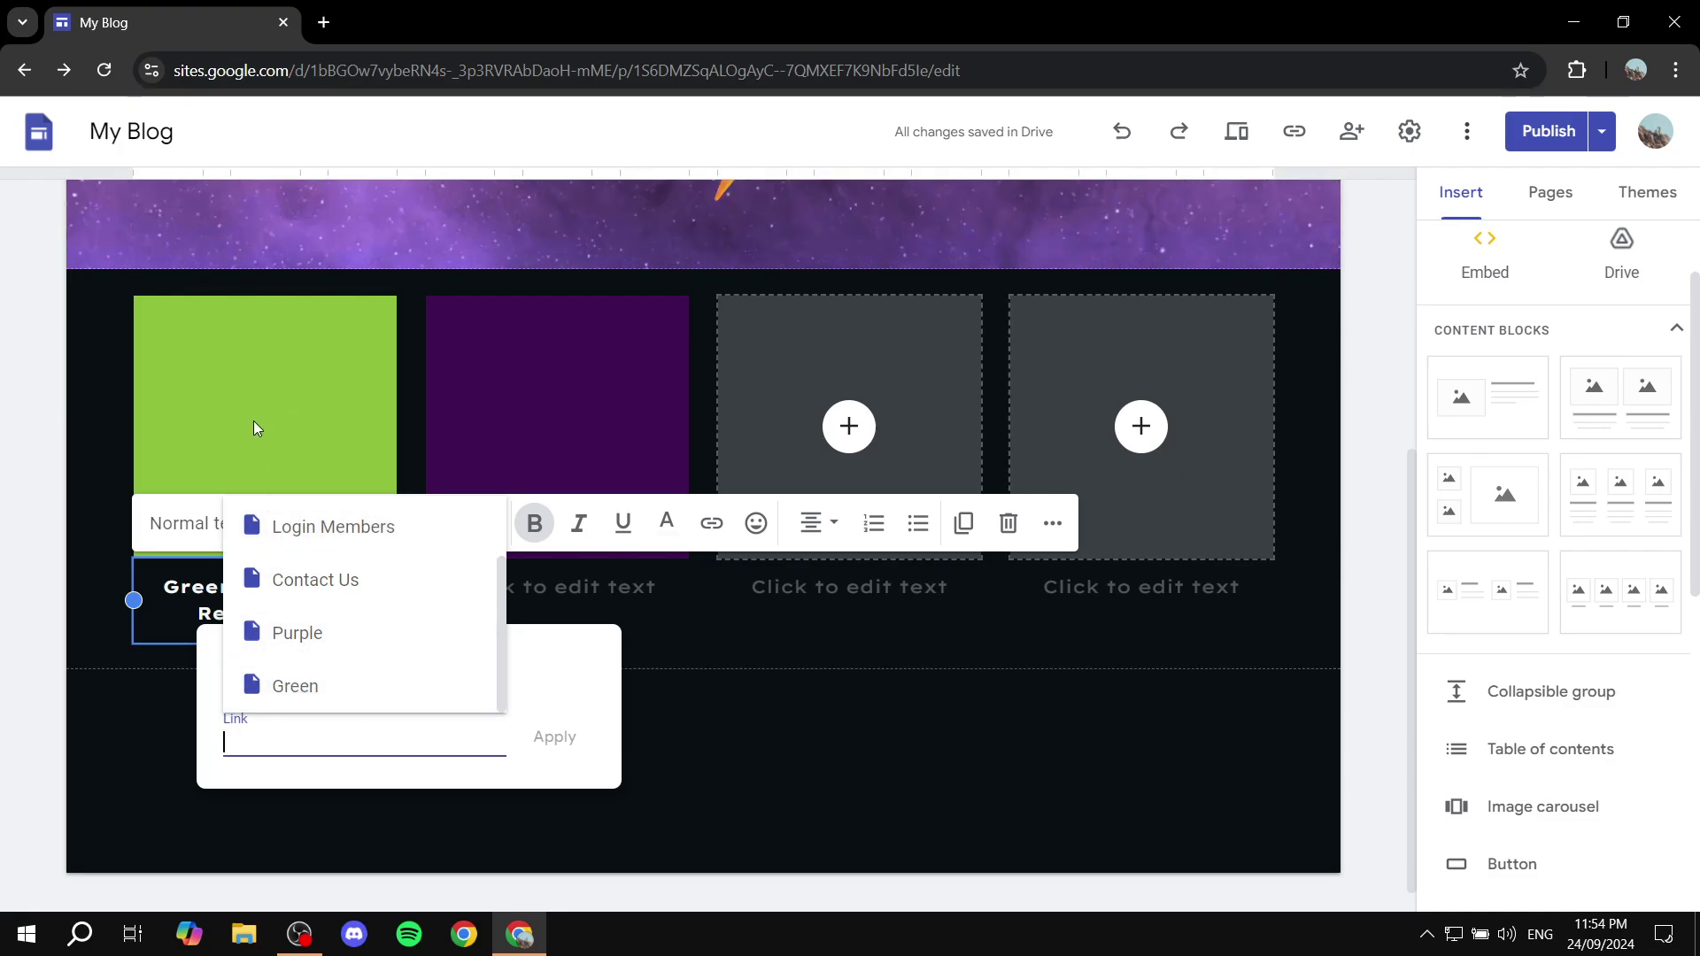
left_click(294, 687)
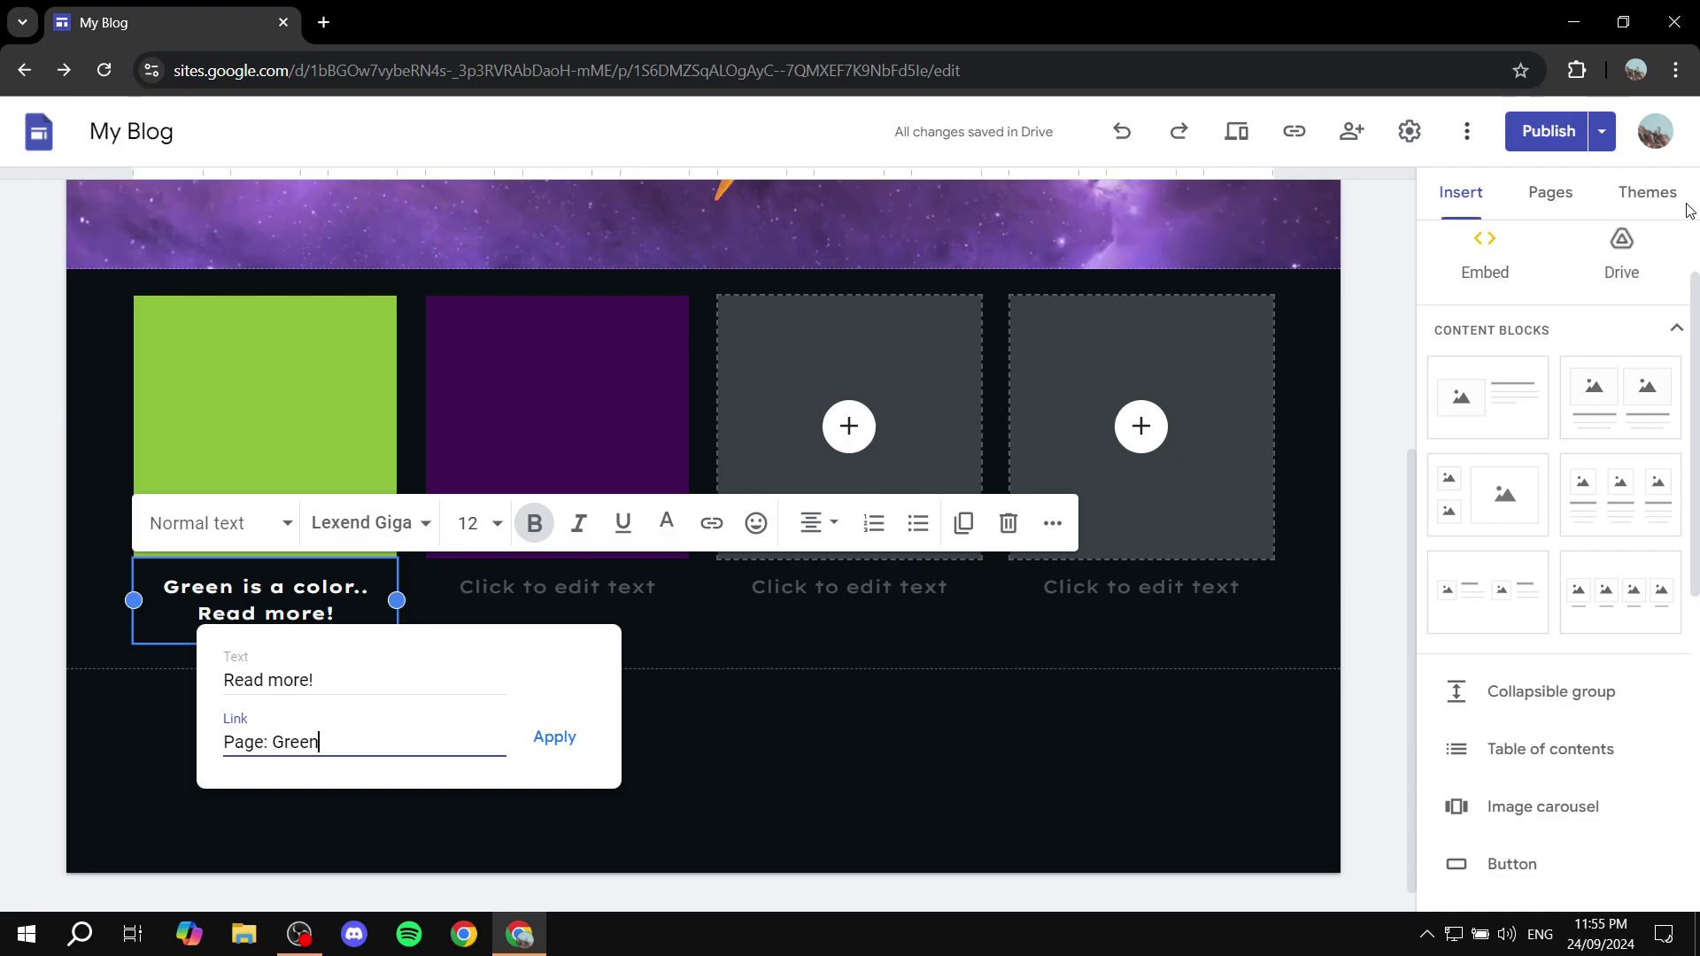
left_click(556, 739)
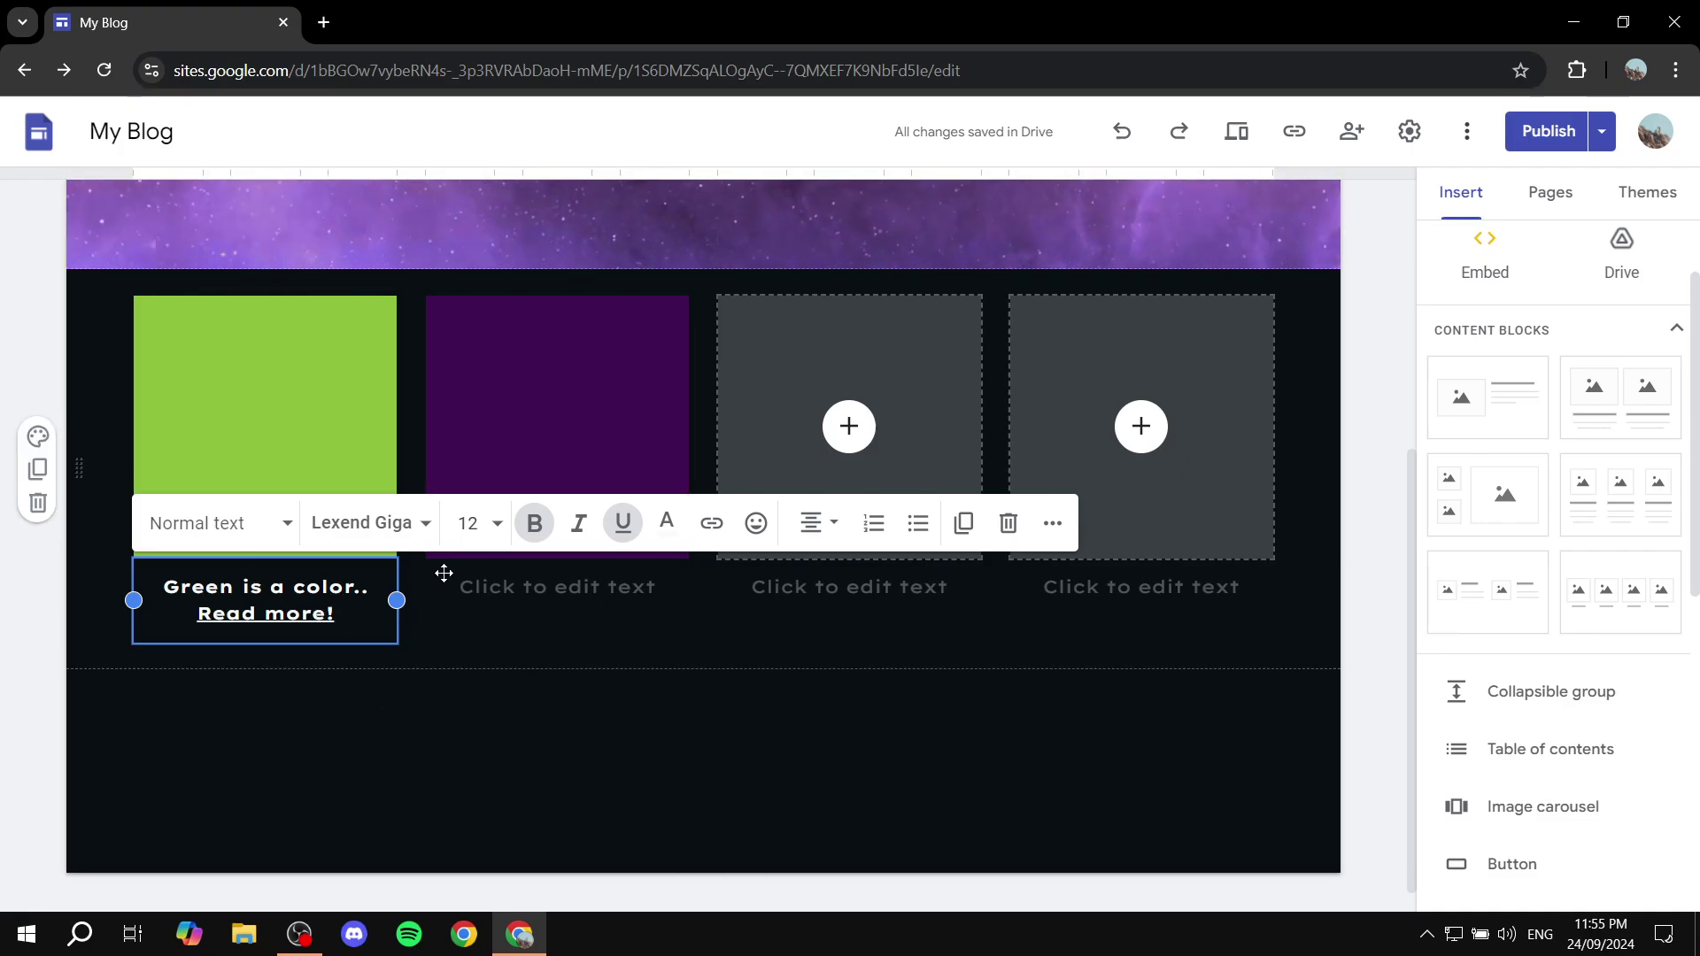
Write the purple image's caption, replacing the stray comma after 'purple' with '.. Read more!'.
left_click(557, 589)
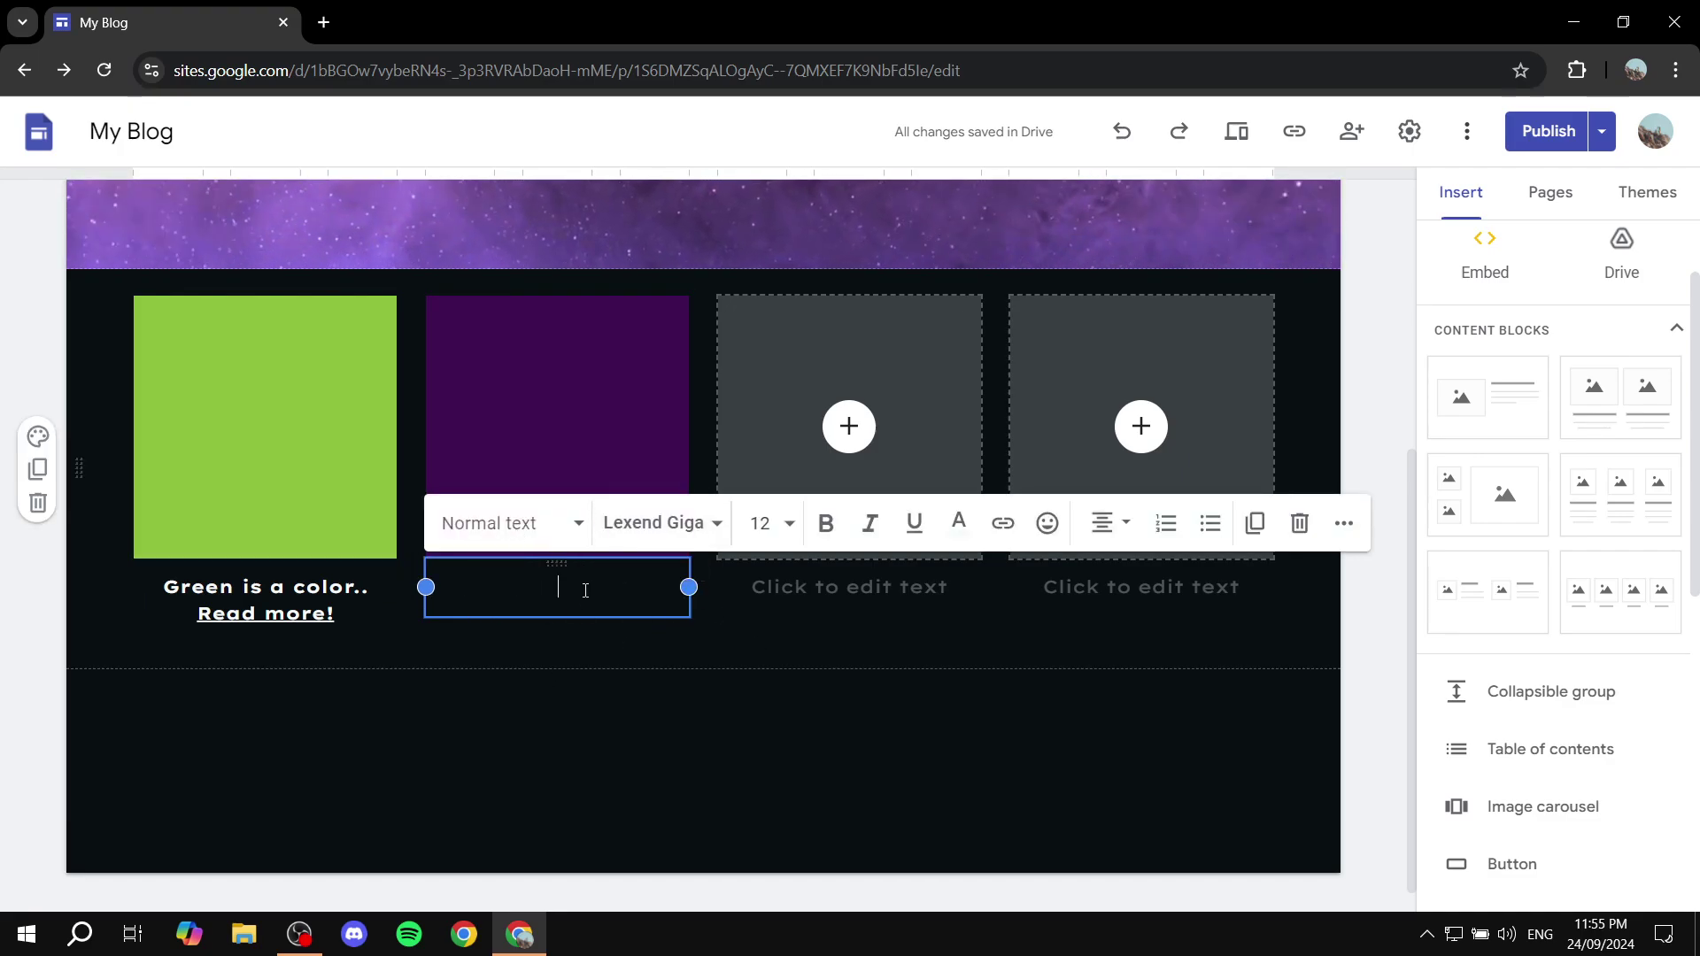
type("This is a ")
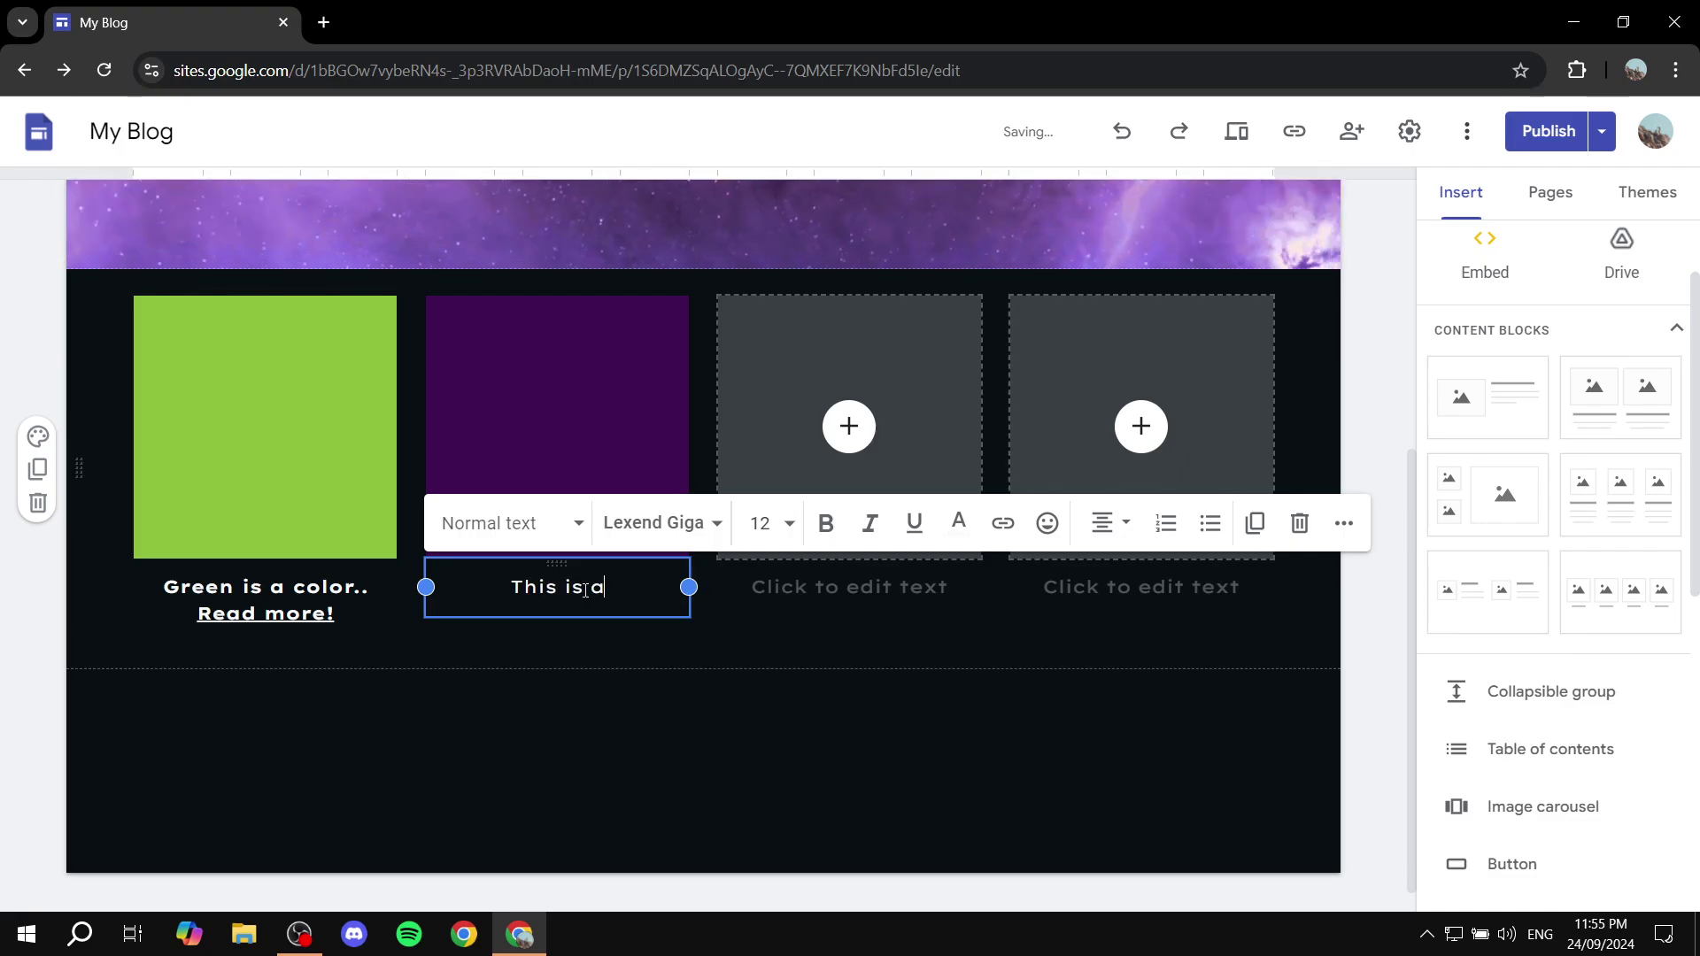
type("blog pos")
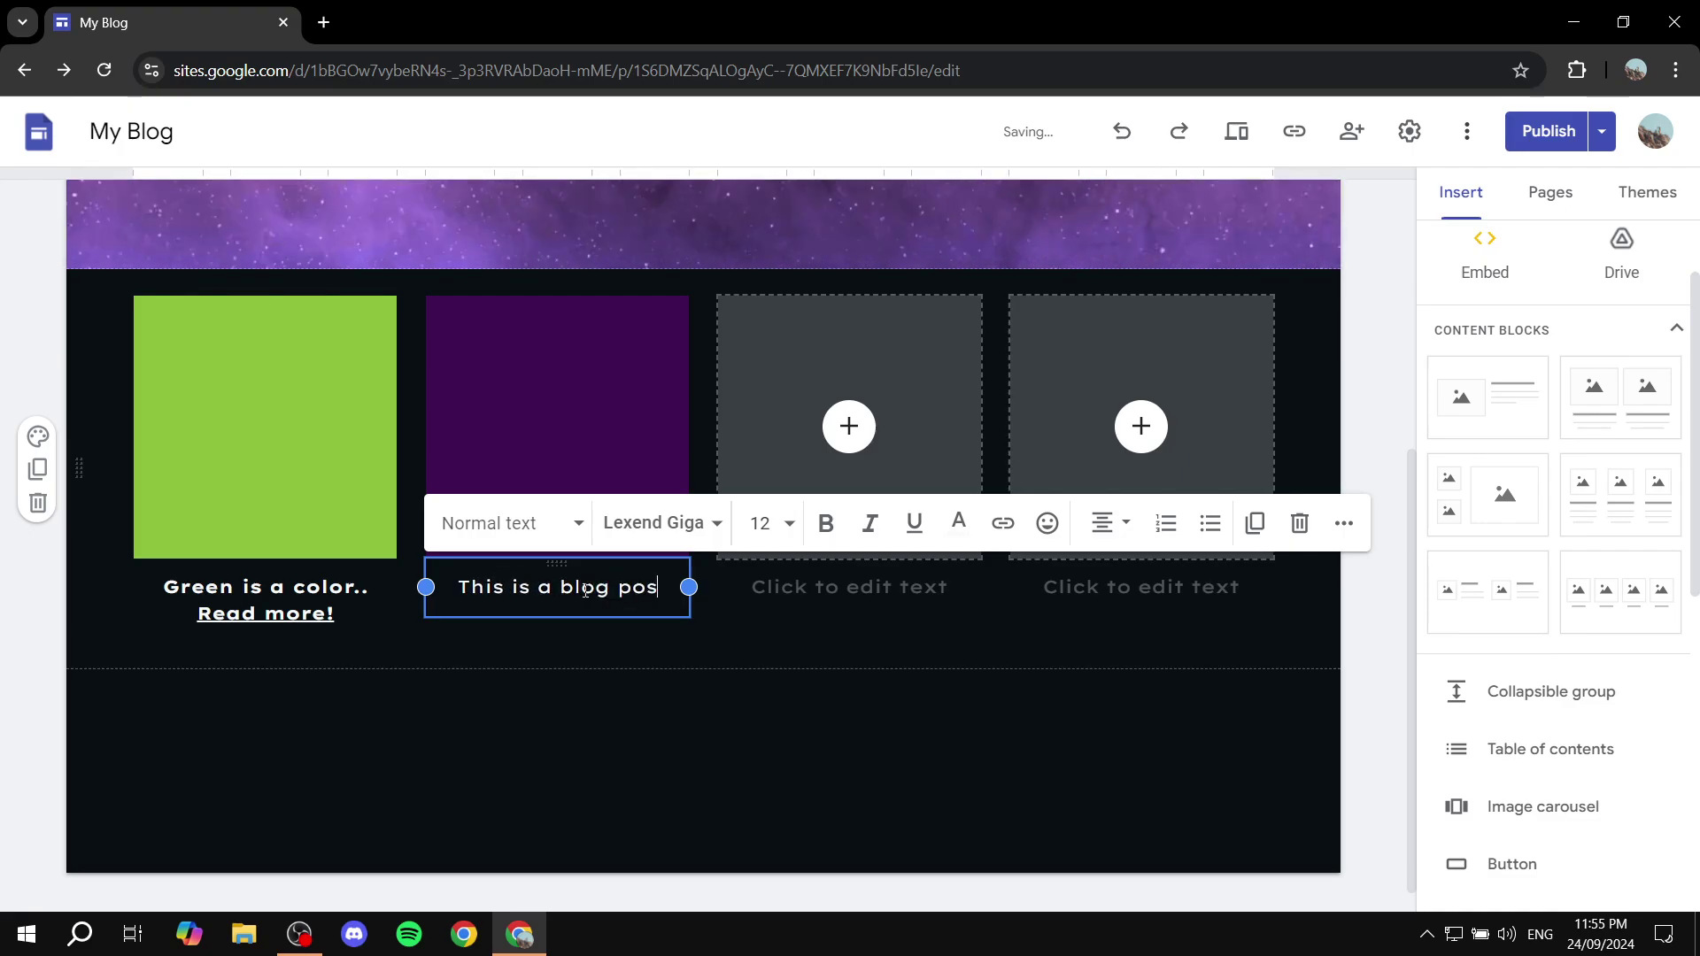
type("t about the co")
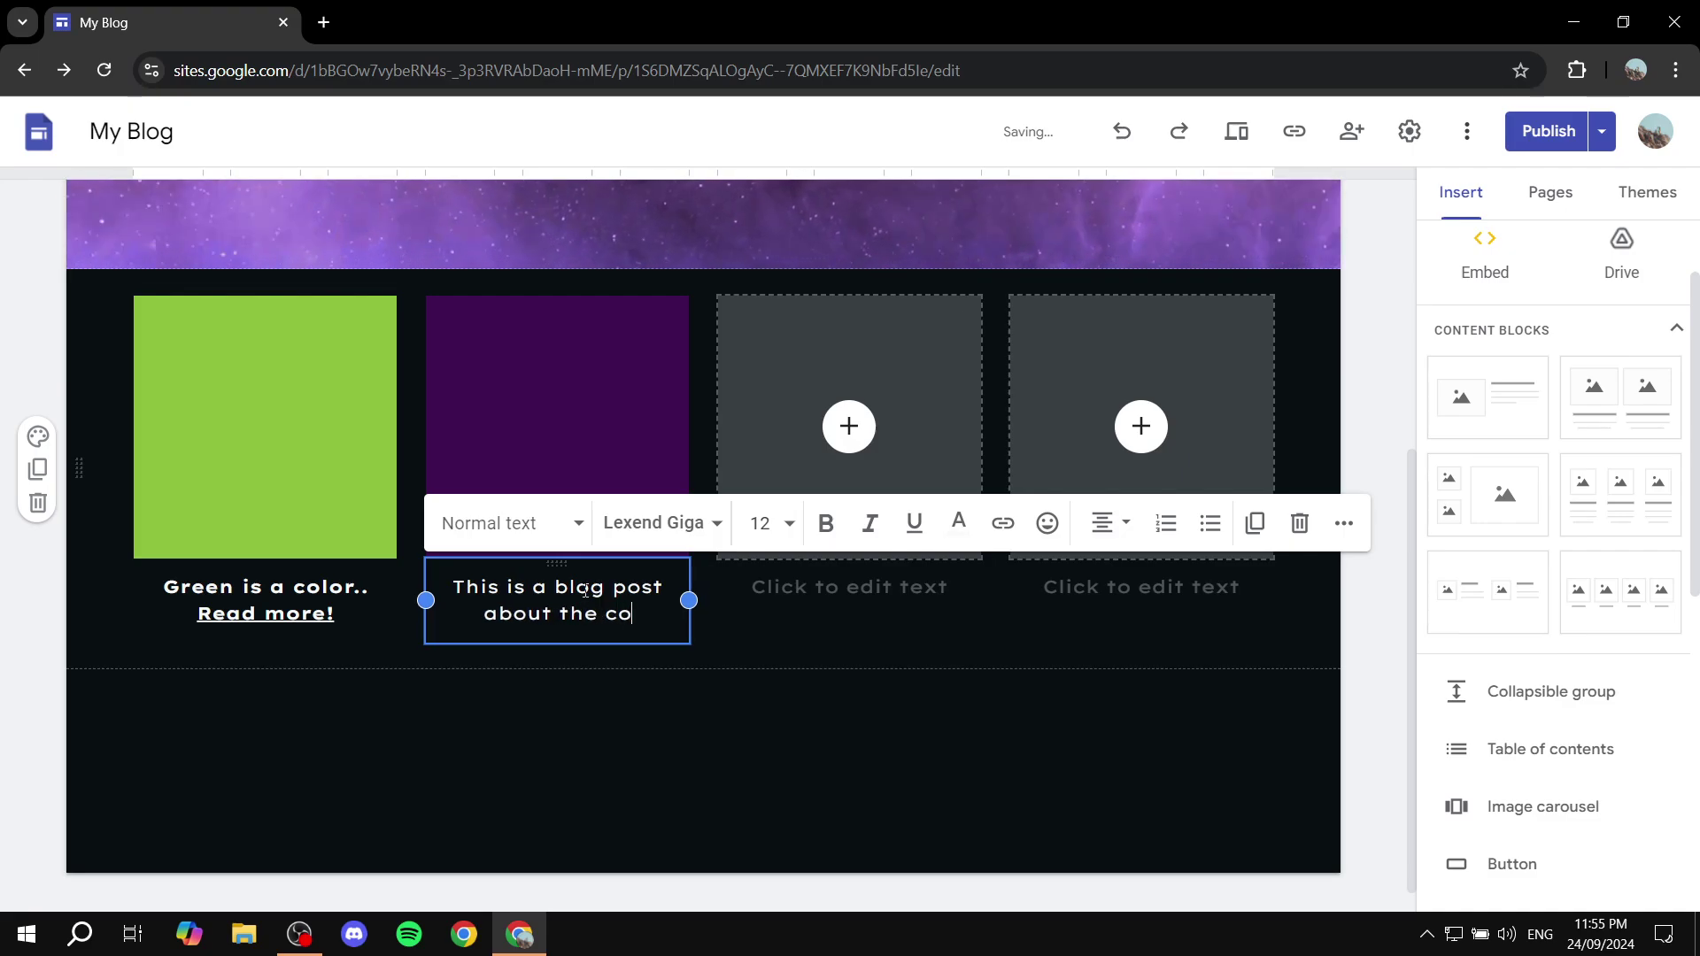
type("lor purple,")
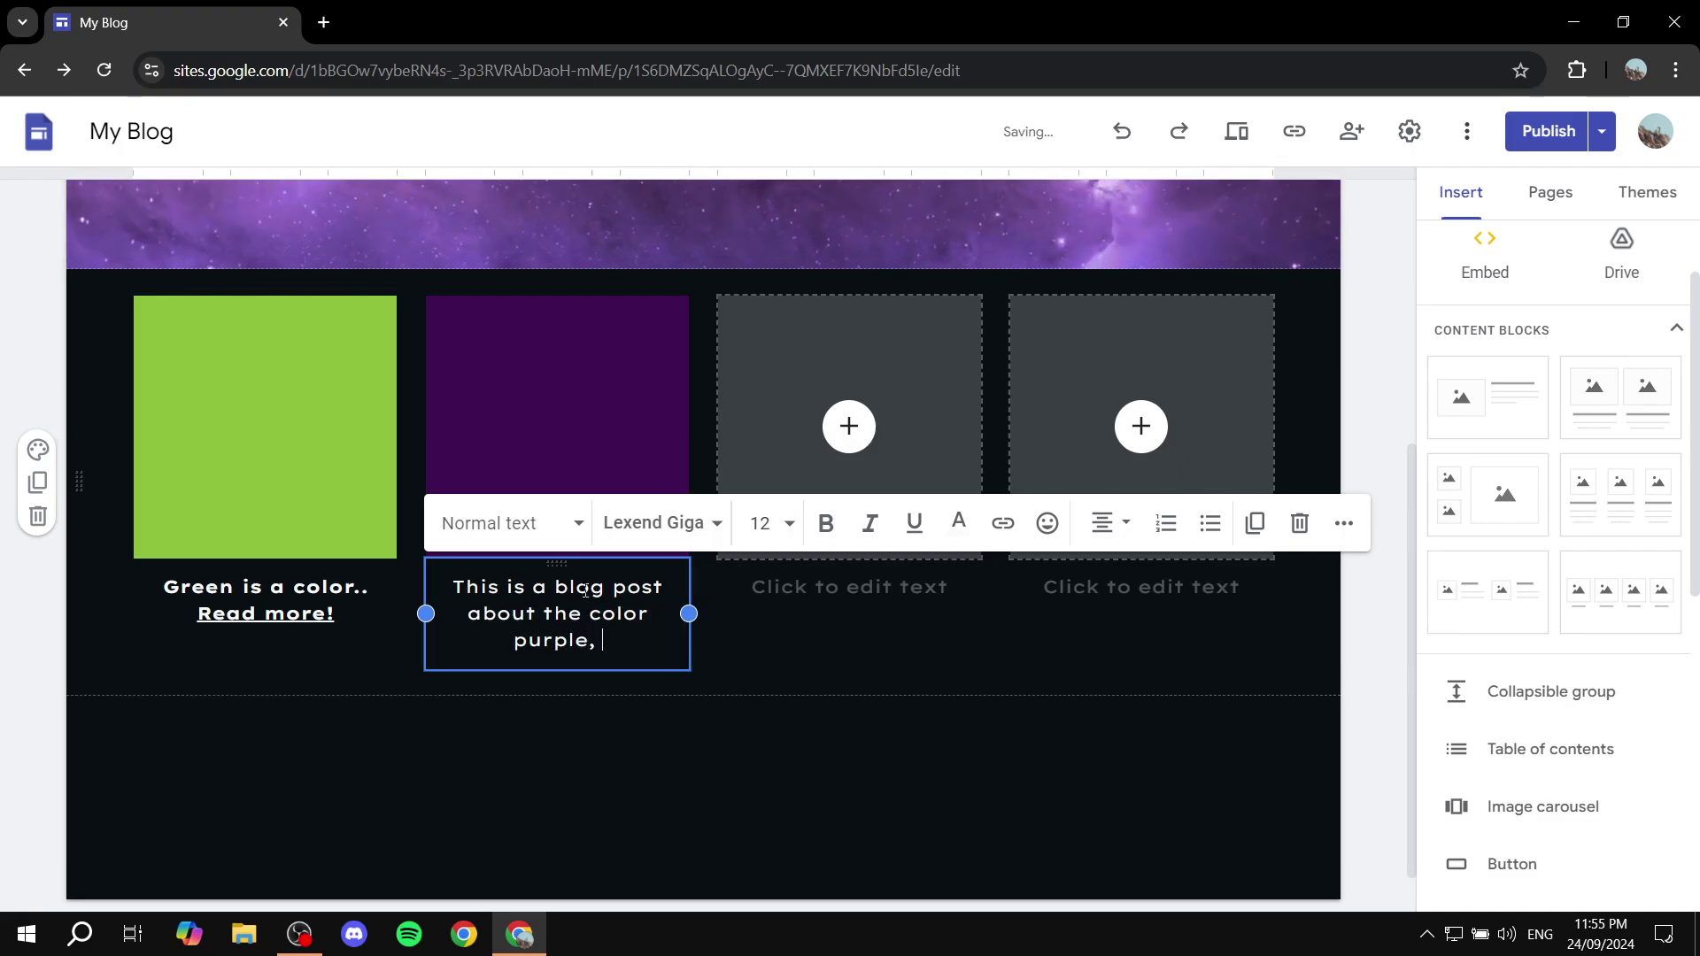
key("BackSpace")
key("BackSpace")
type(".. ")
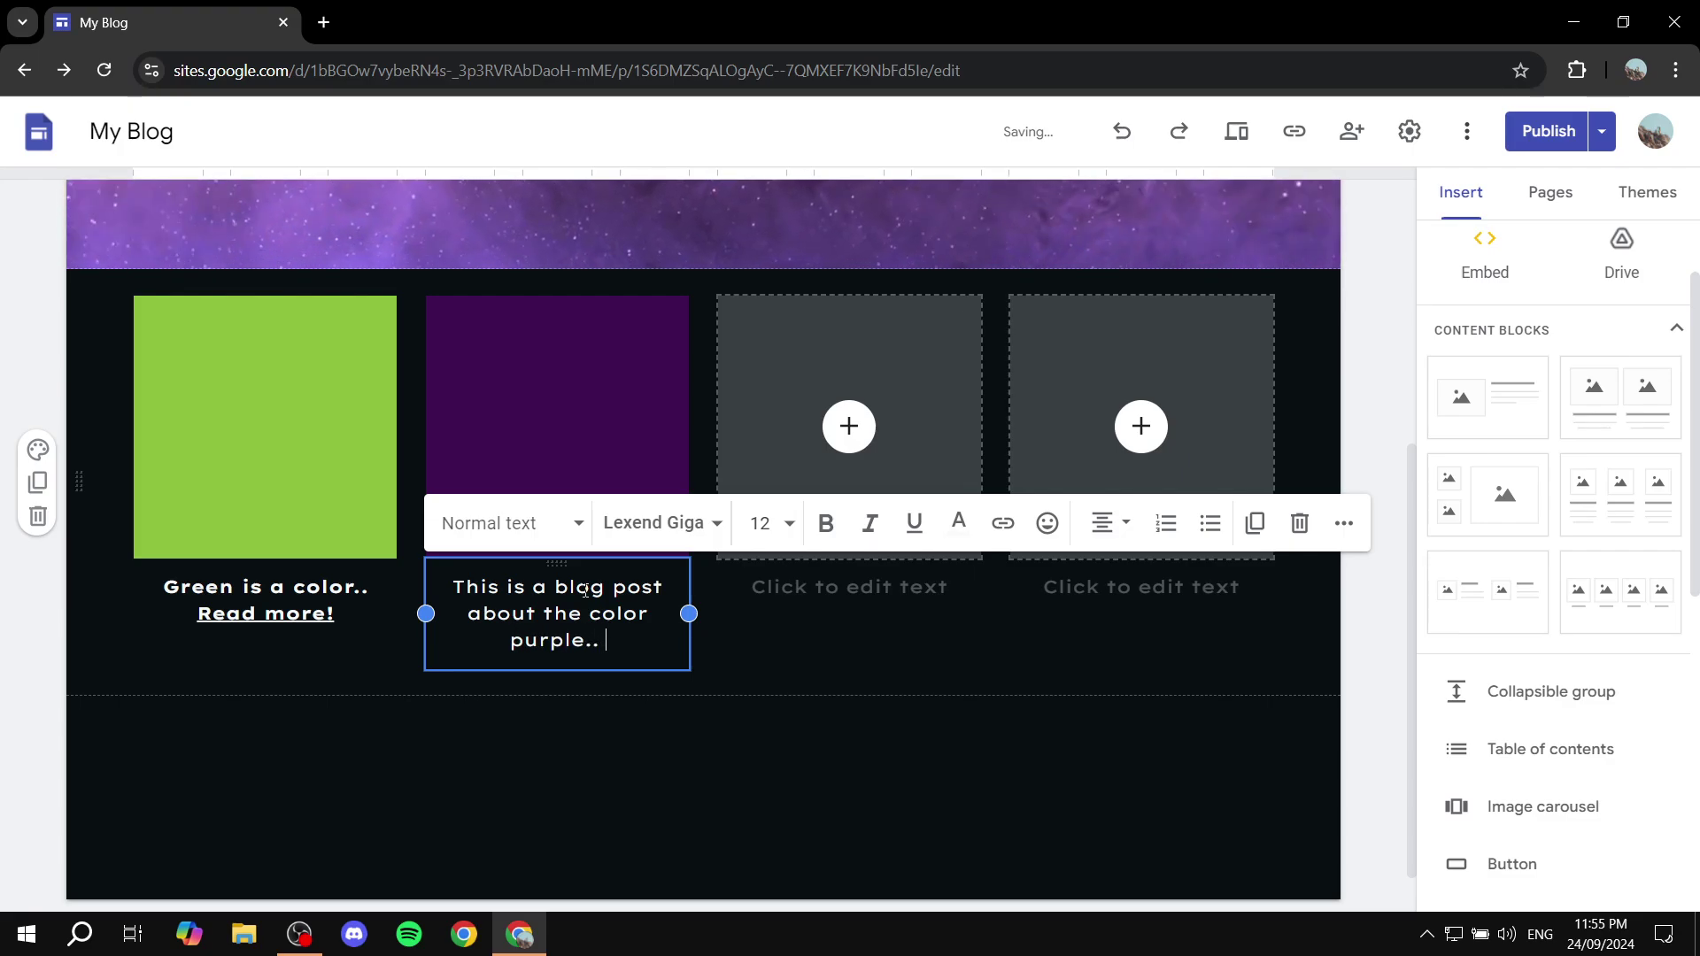
type("Read more!")
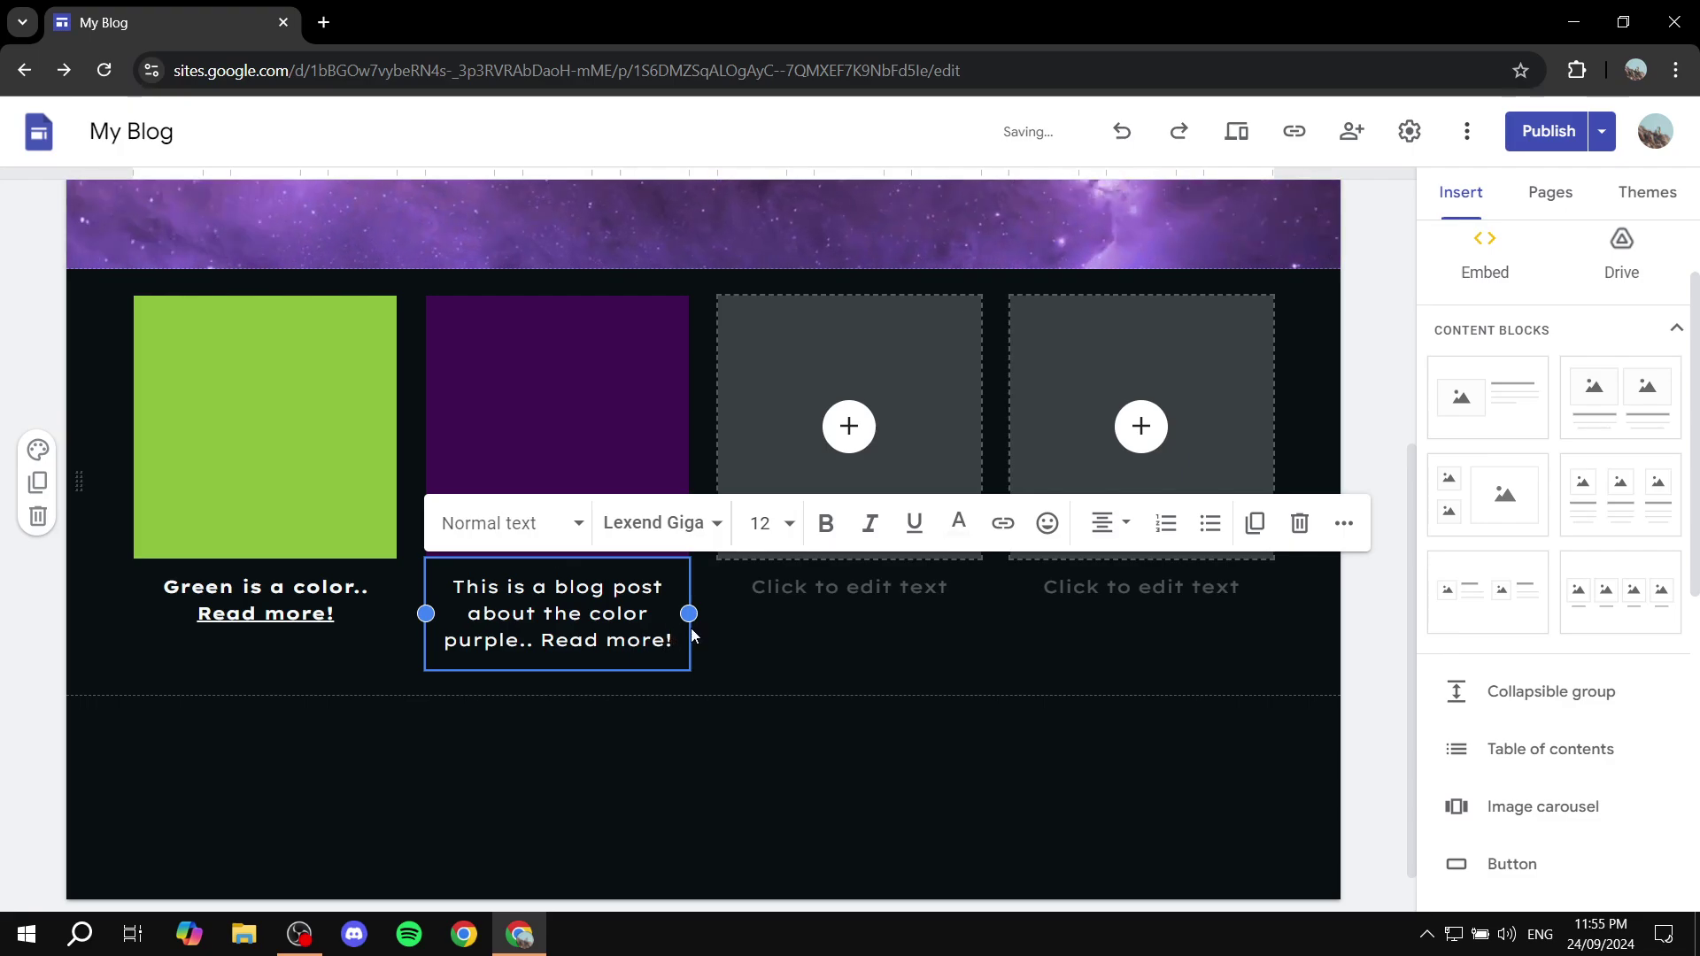
left_click_drag(680, 645, 541, 641)
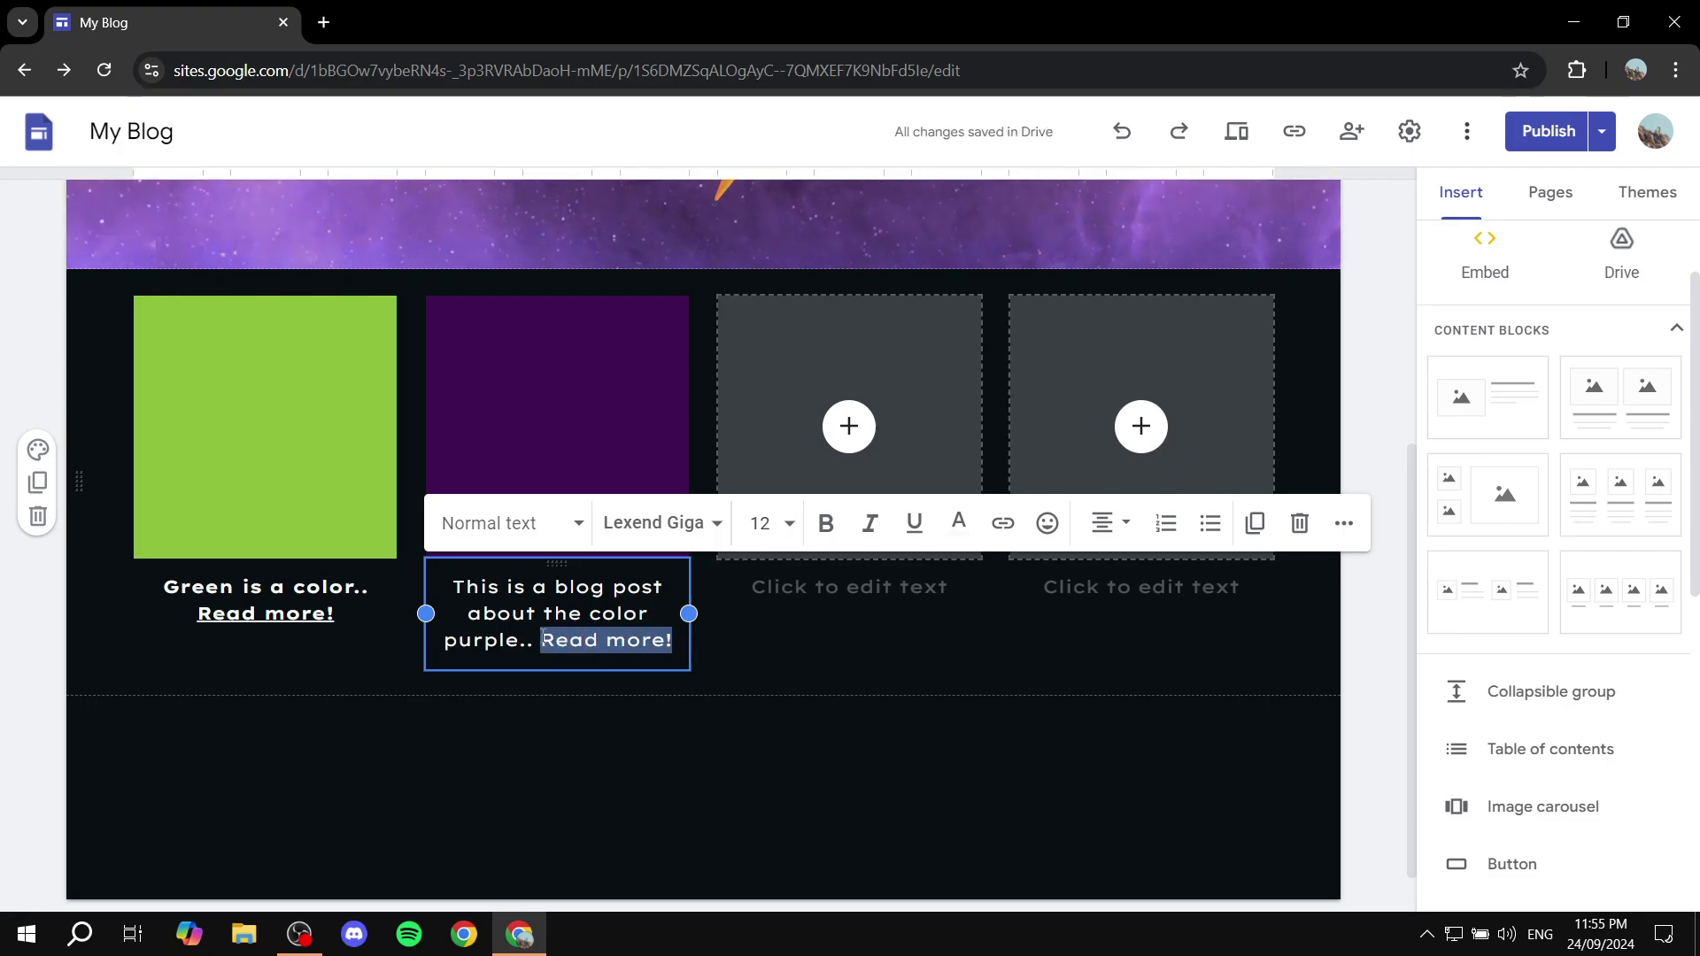
Bold the purple caption's 'Read more!' and link it to the Purple page.
left_click(825, 523)
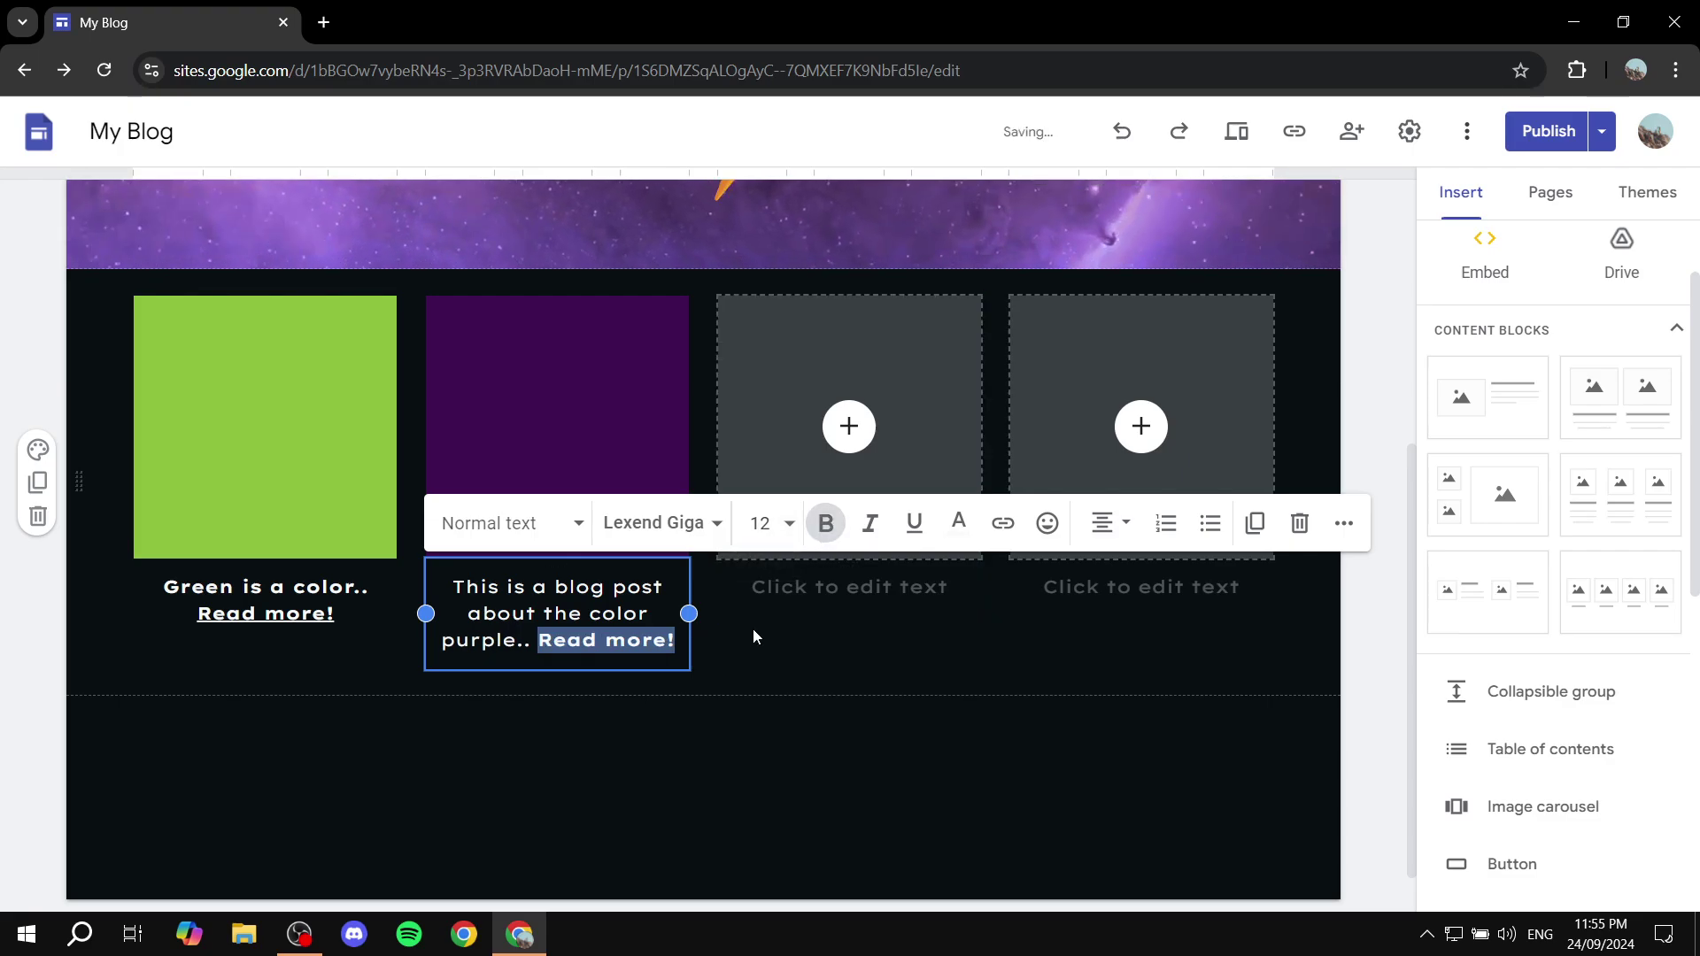
left_click(1002, 525)
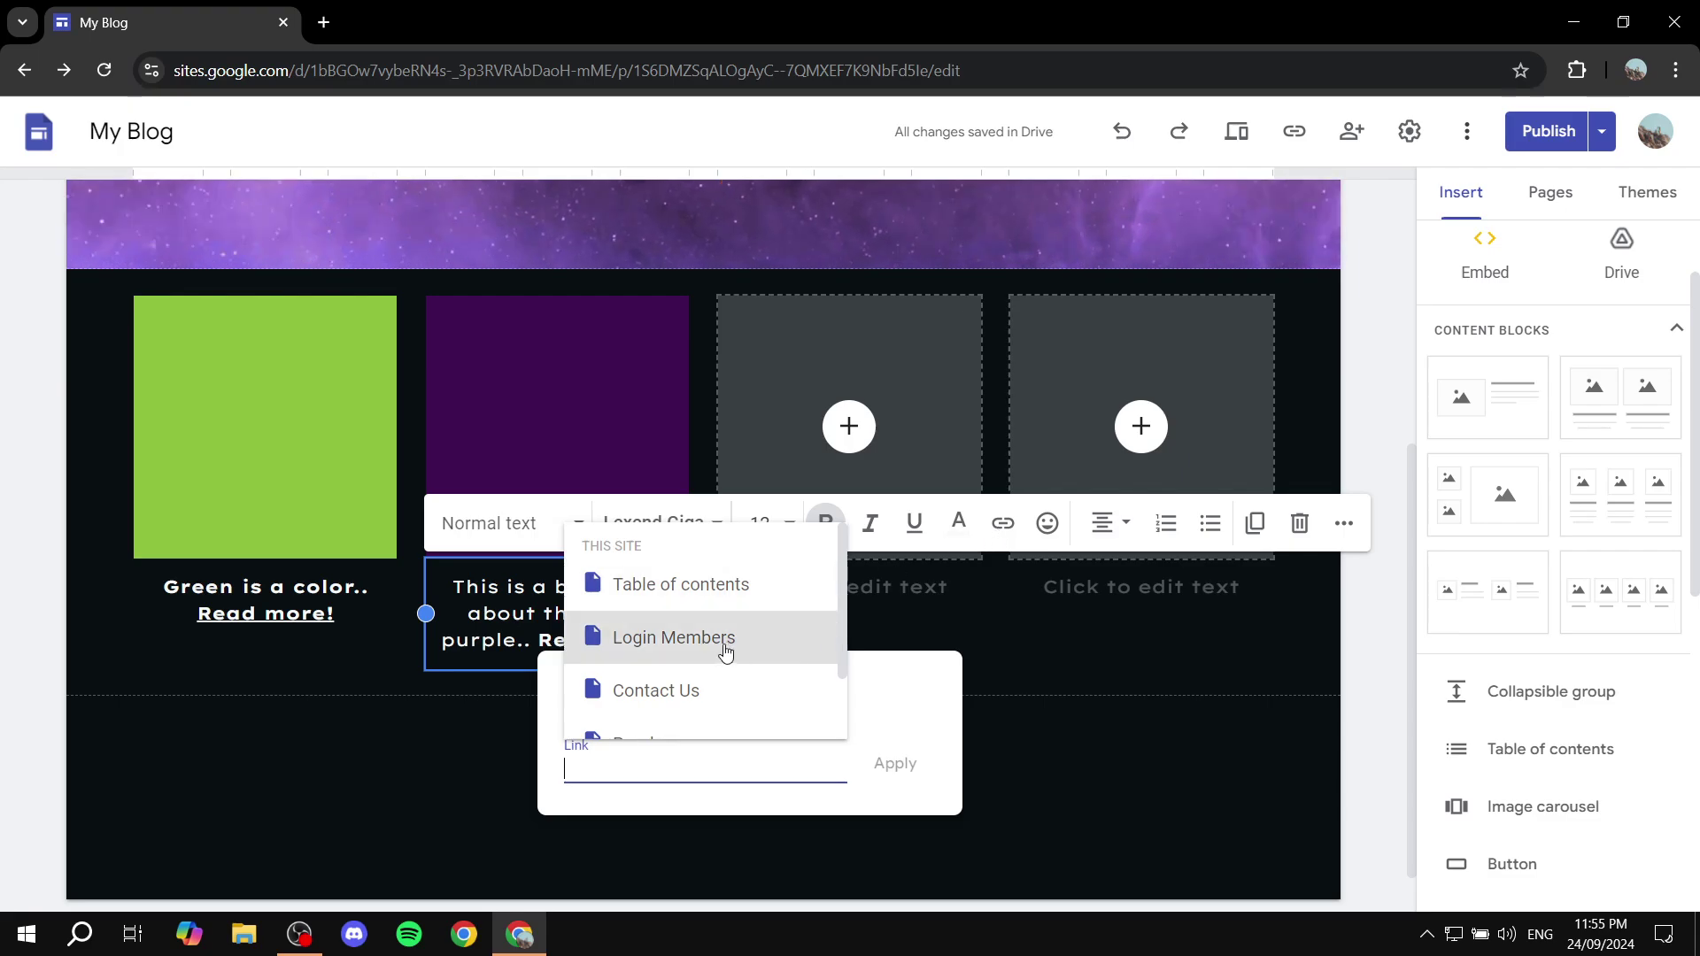
scroll(699, 655, "down", 1)
left_click(676, 668)
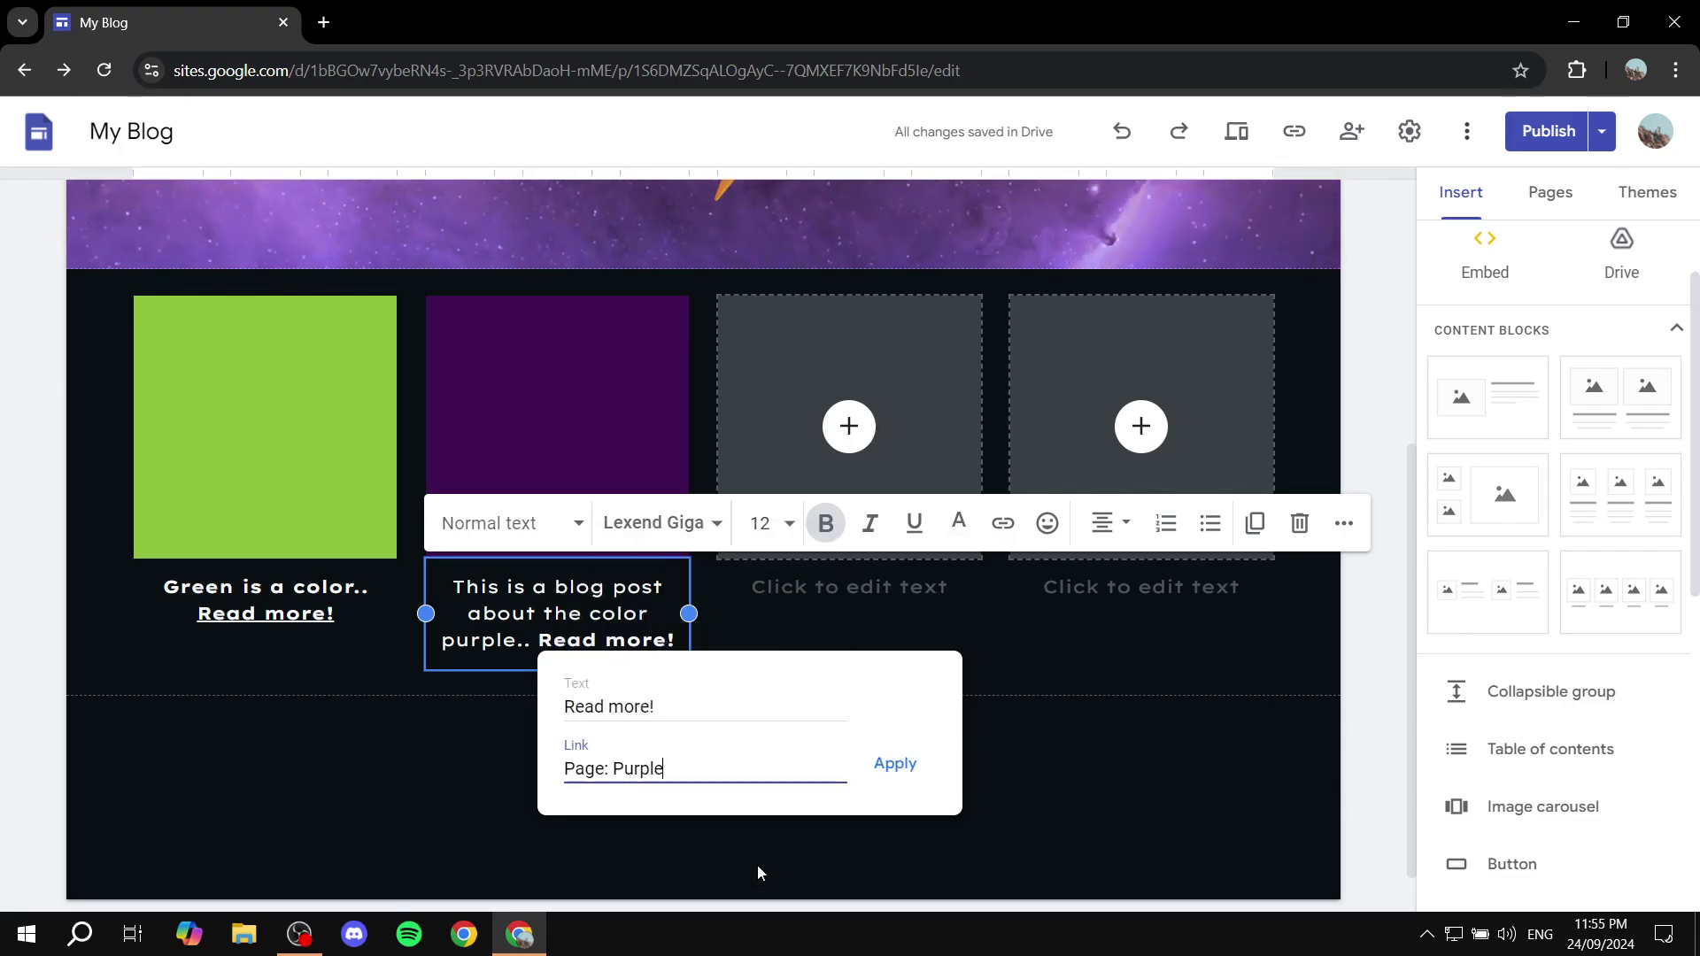
left_click(895, 765)
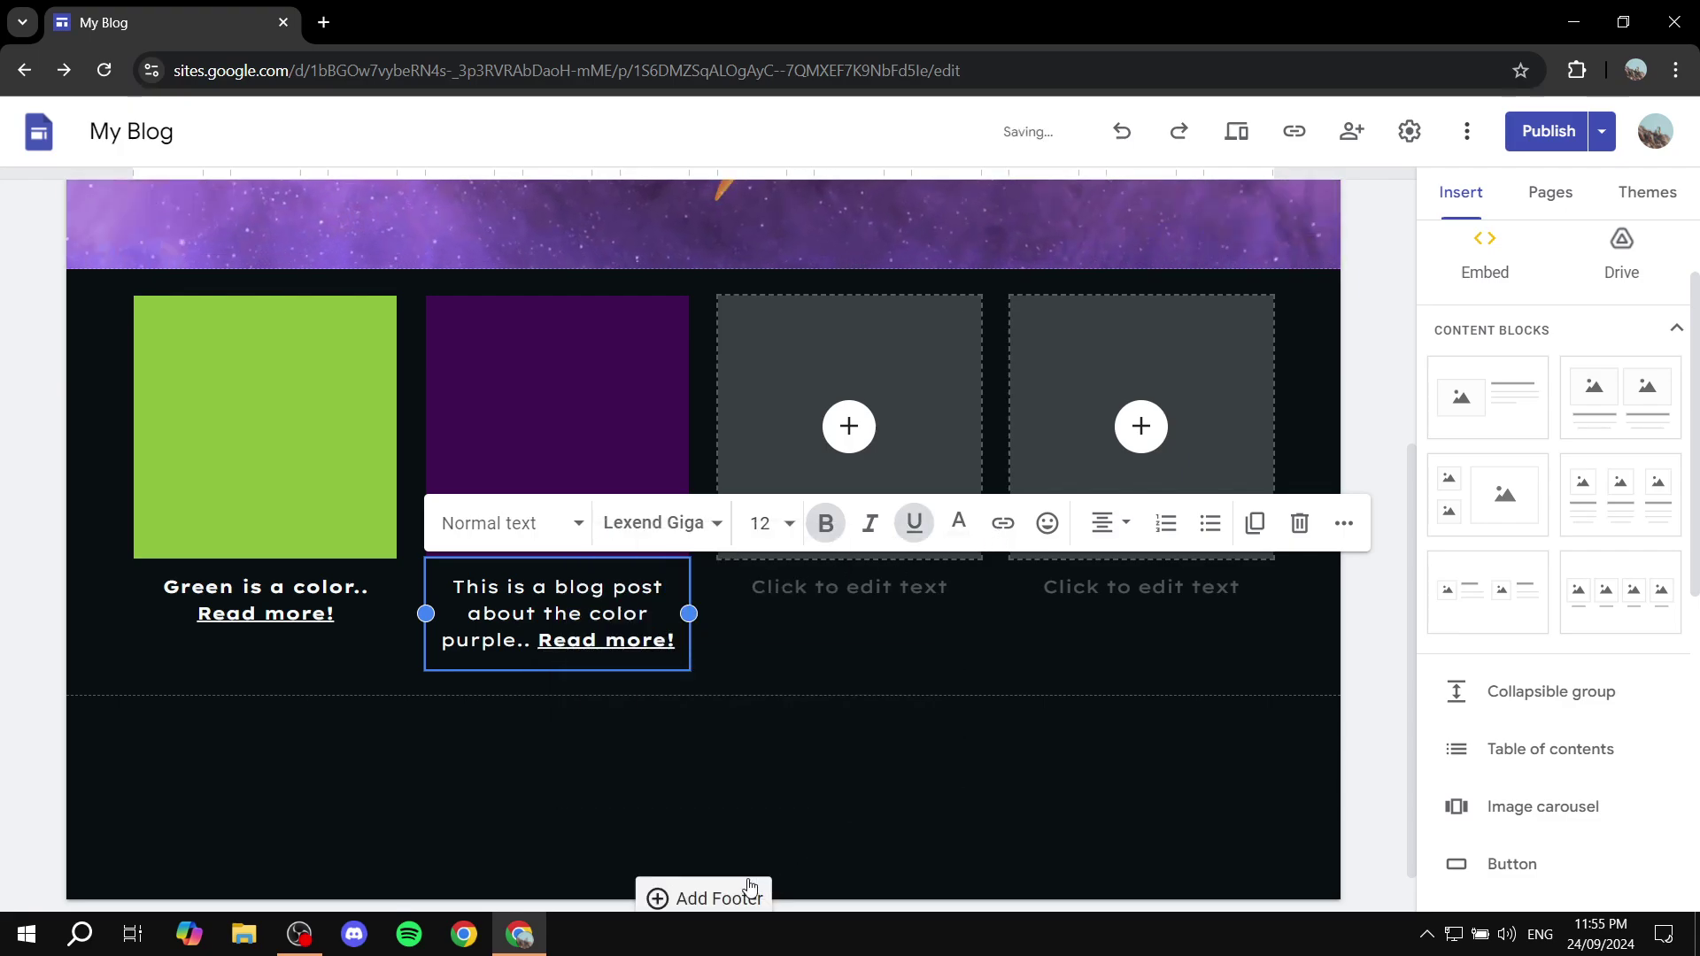
left_click(753, 753)
mouse_move(1269, 213)
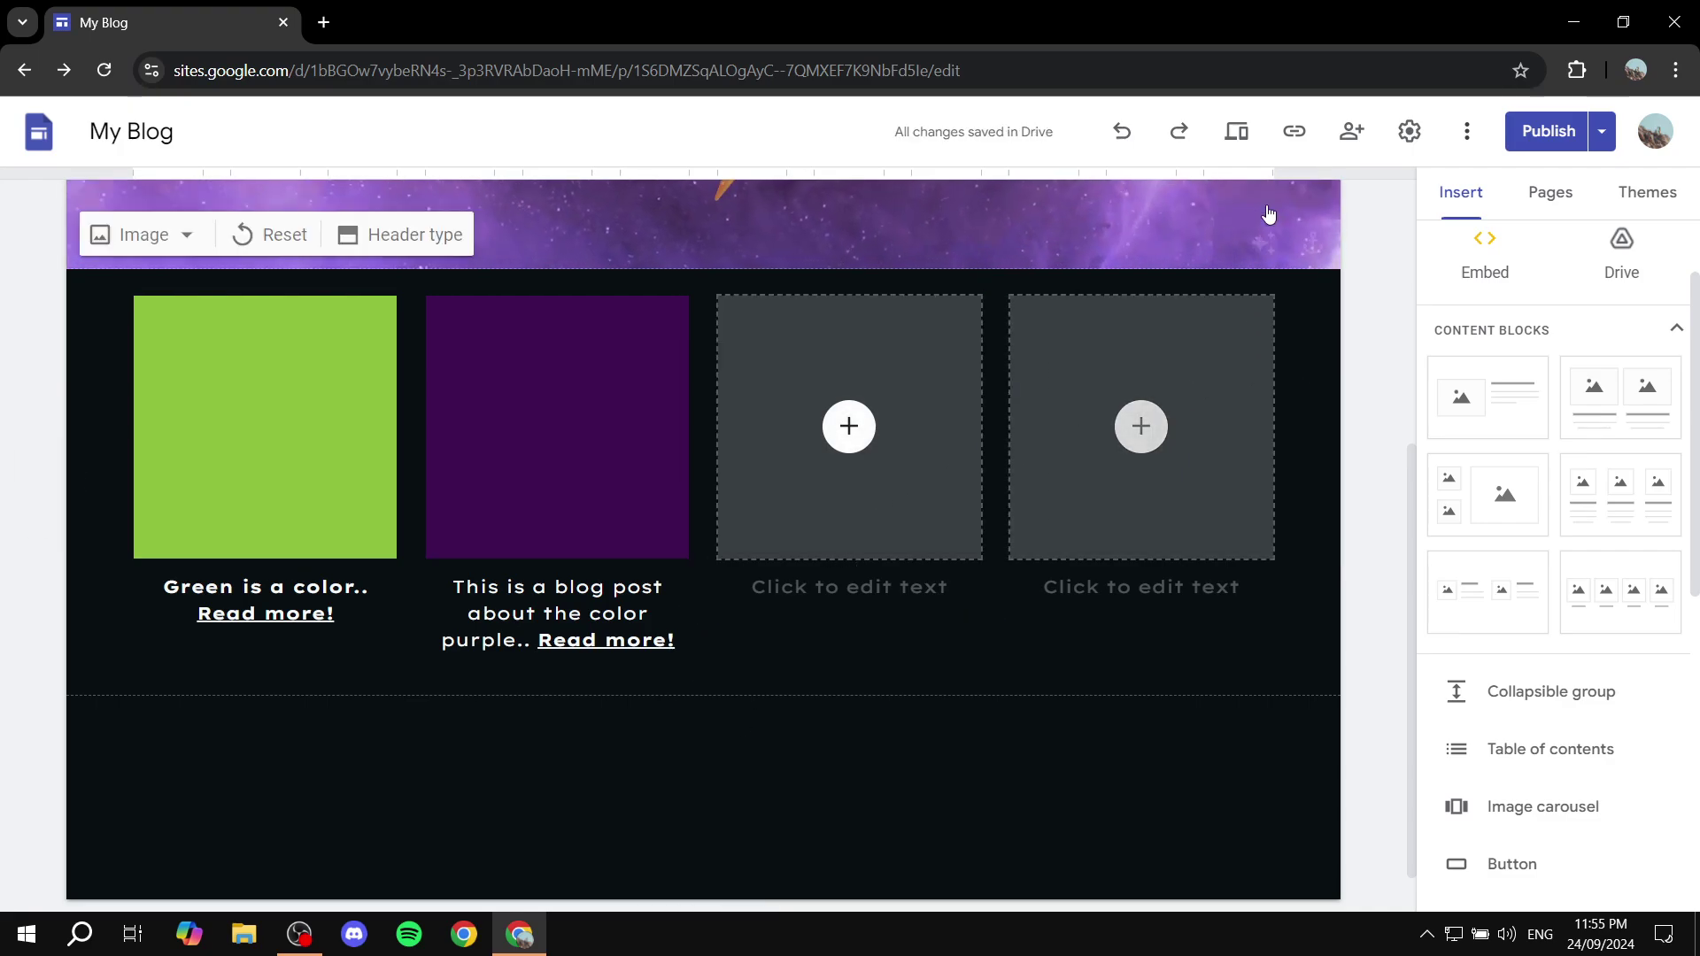
left_click(1237, 133)
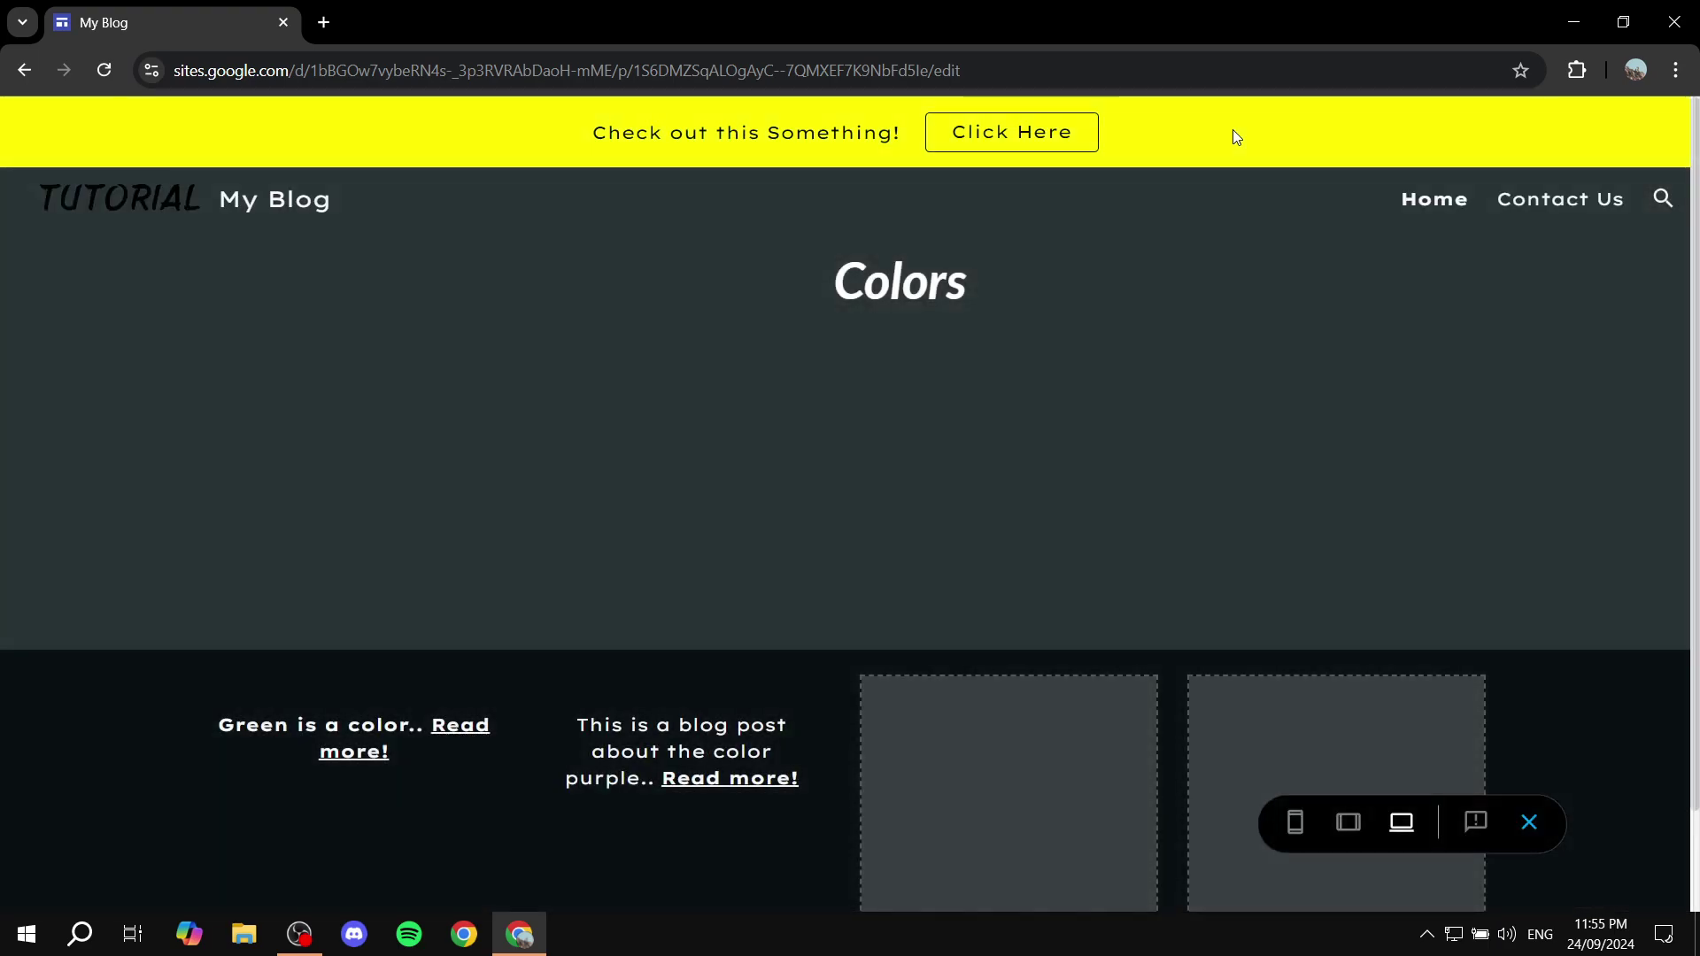
scroll(591, 572, "down", 2)
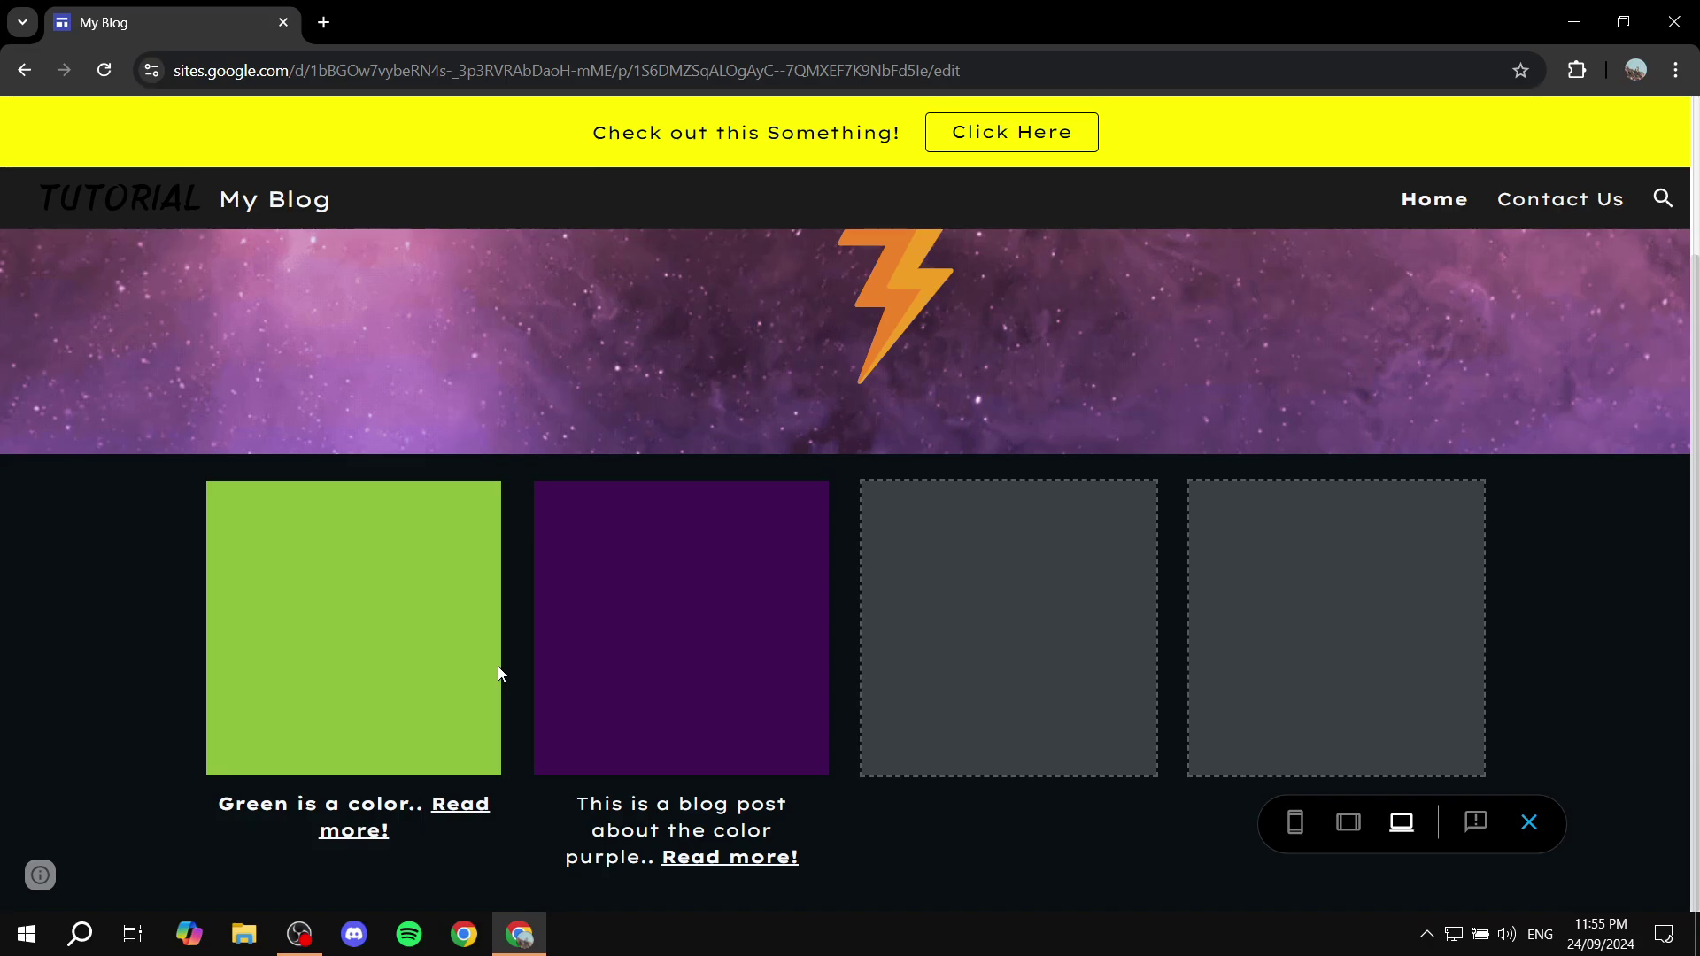
left_click(458, 824)
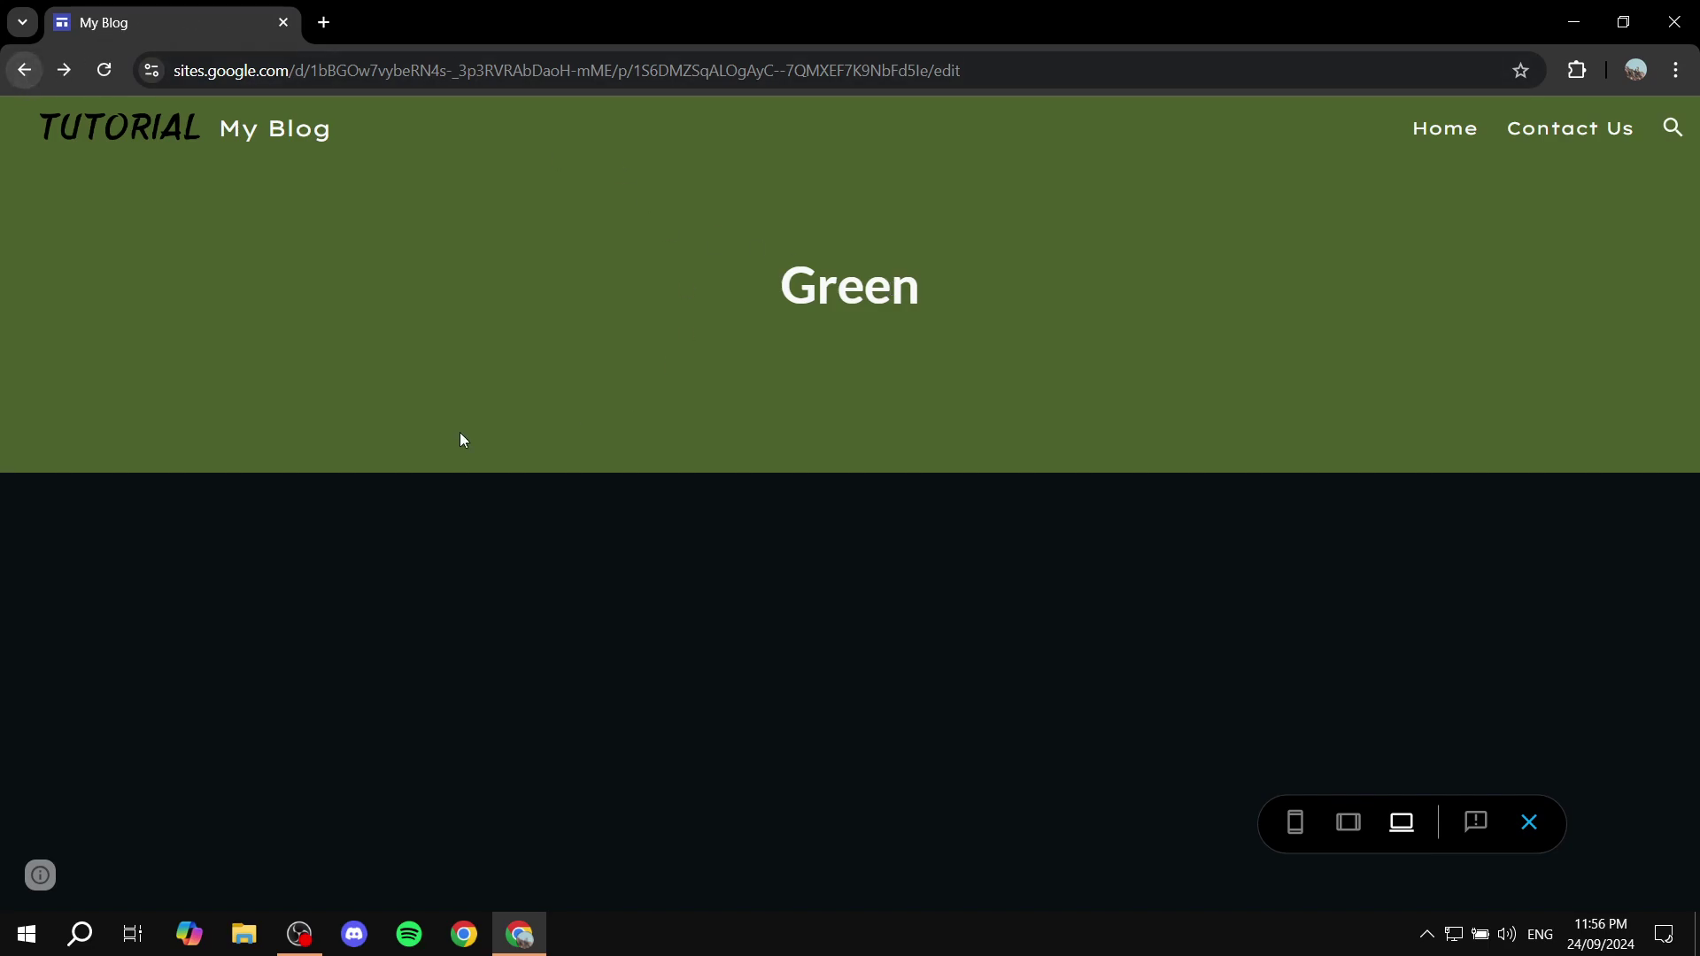
key("alt+Right")
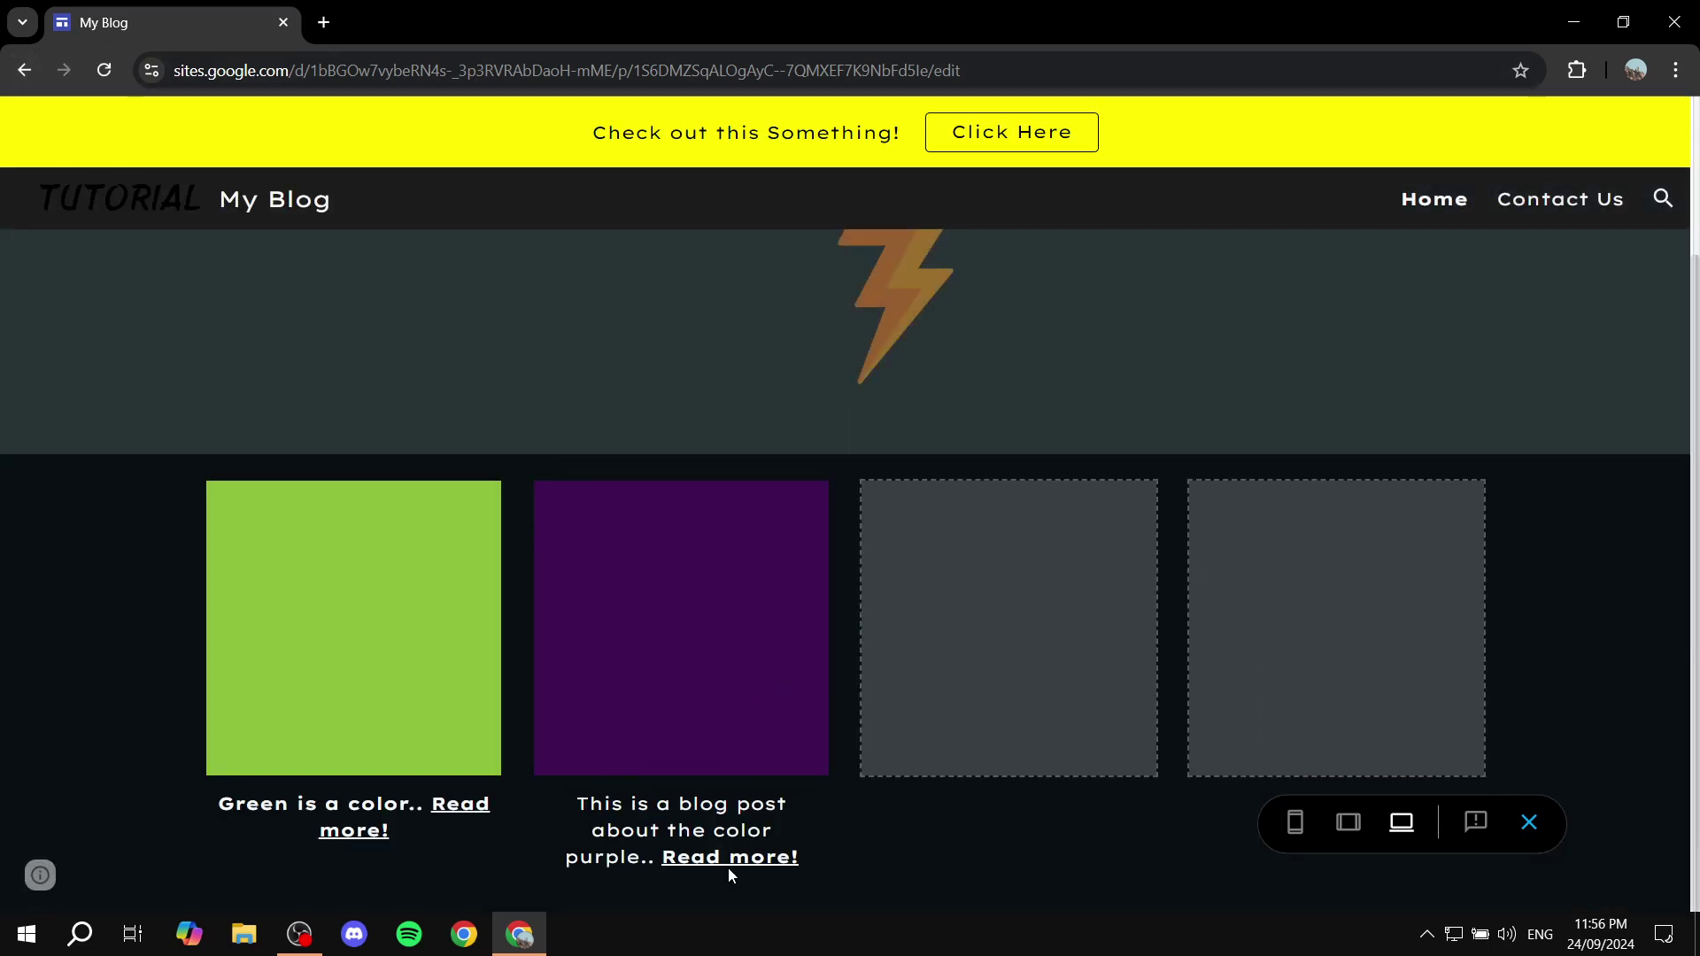
left_click(714, 861)
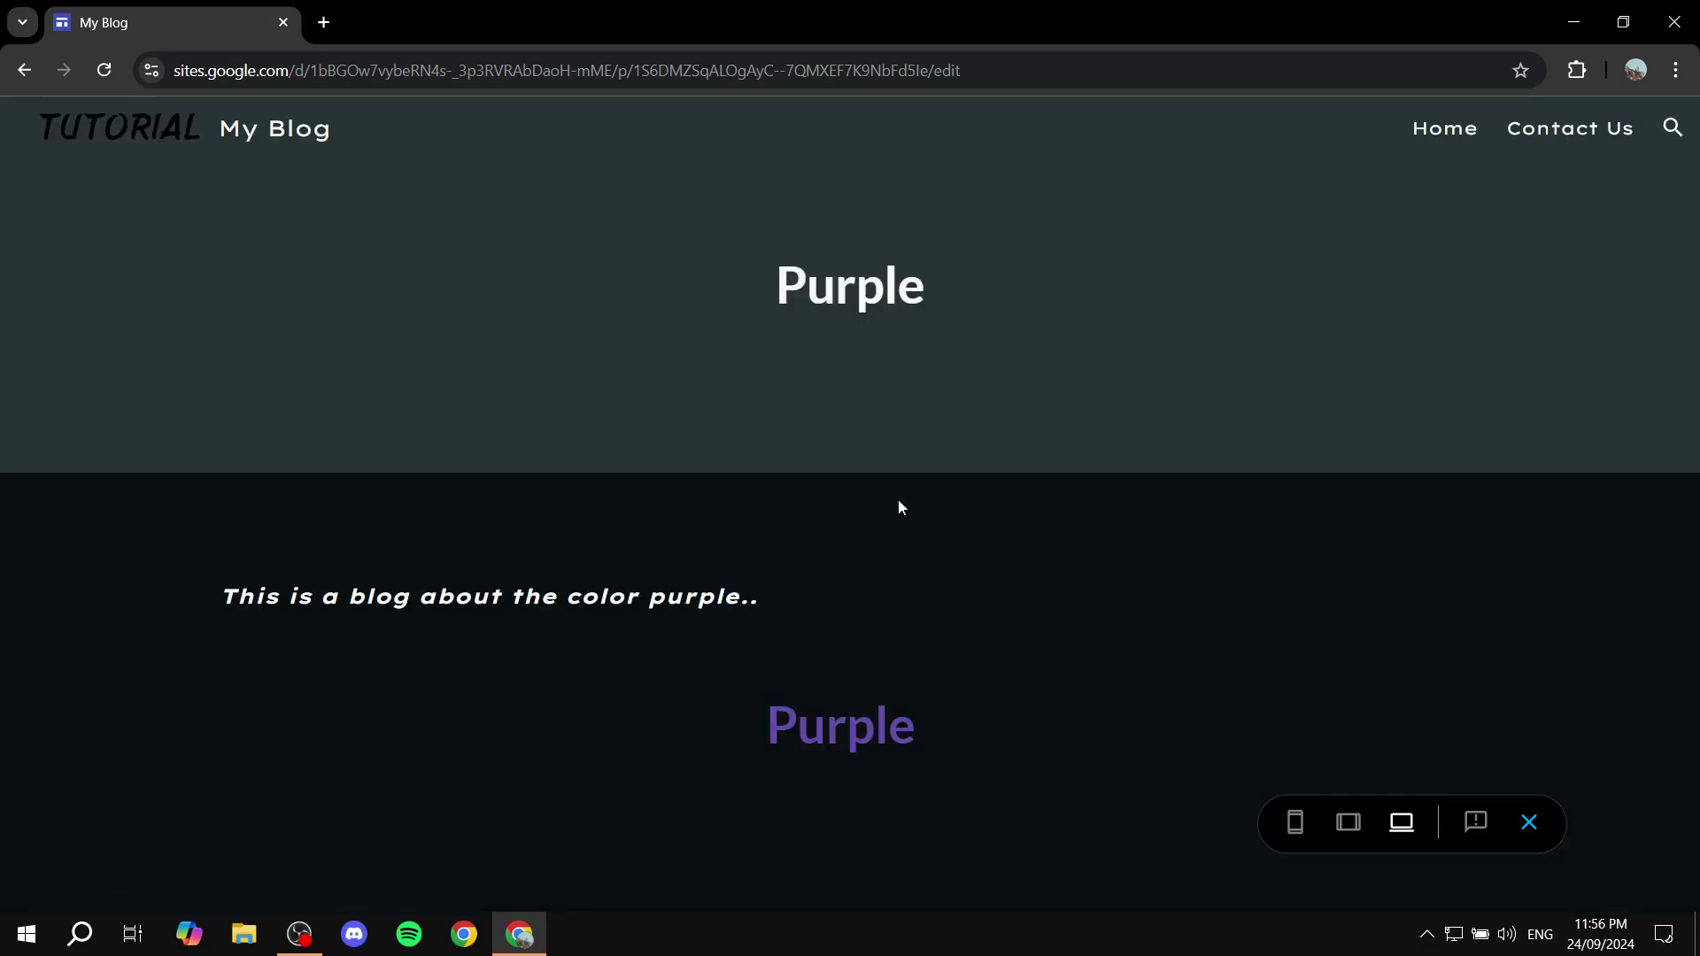
scroll(845, 458, "down", 3)
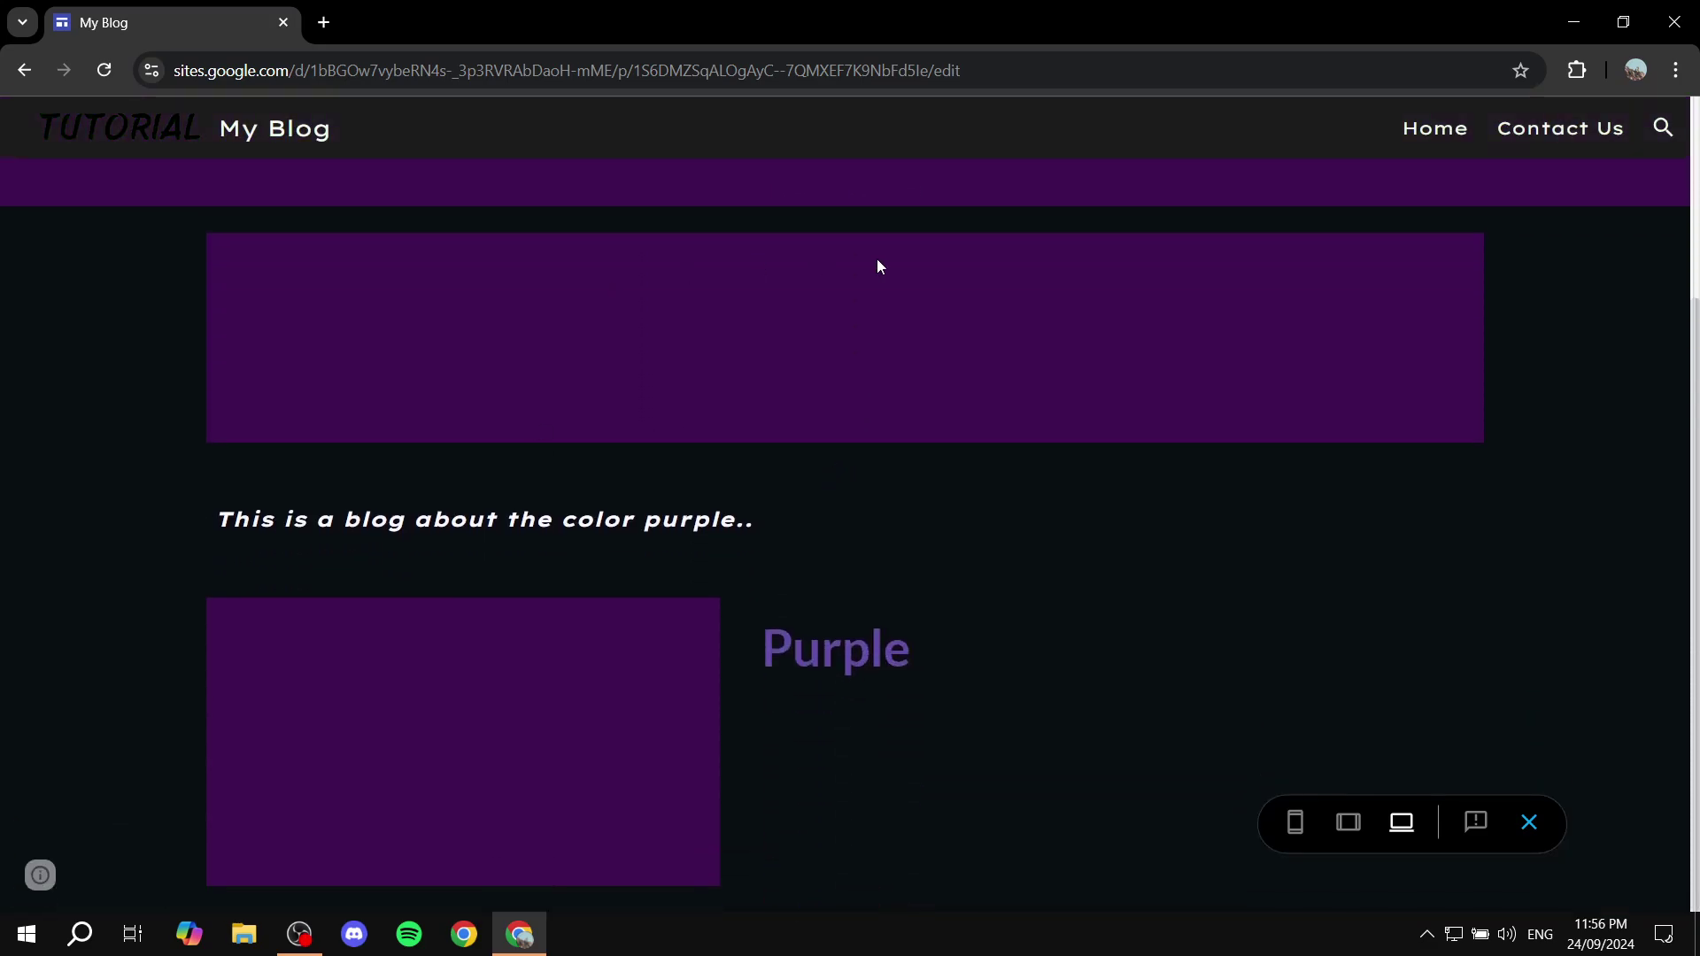
scroll(902, 402, "up", 3)
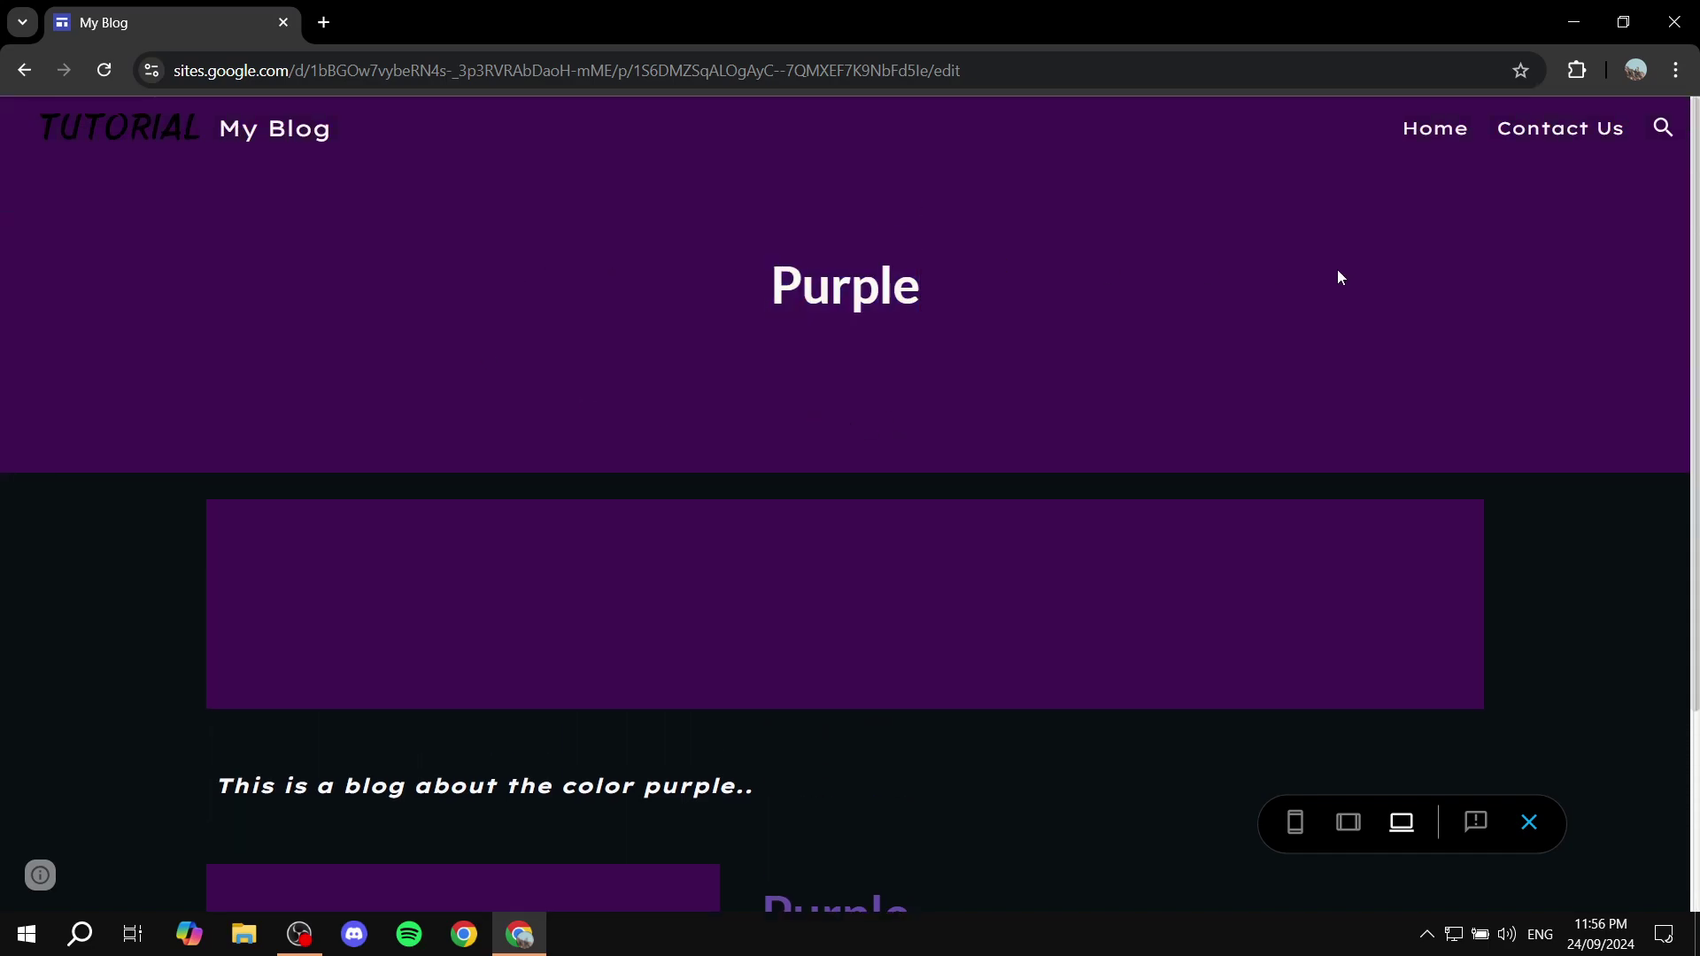
left_click(22, 70)
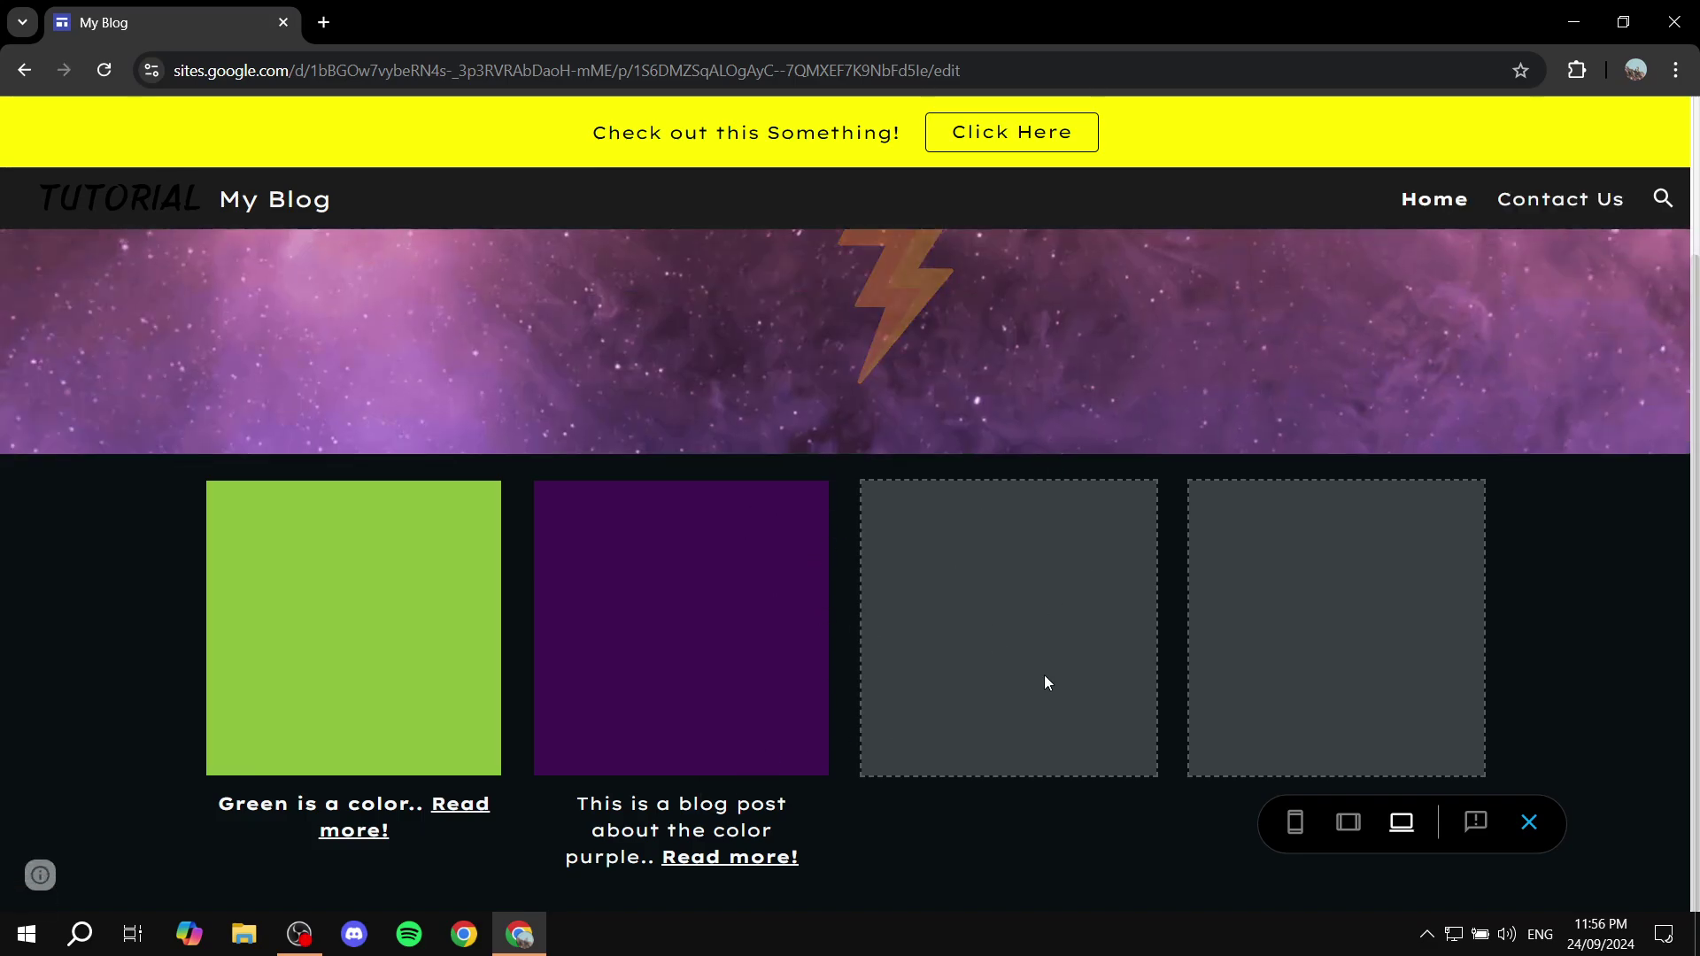
left_click(1527, 824)
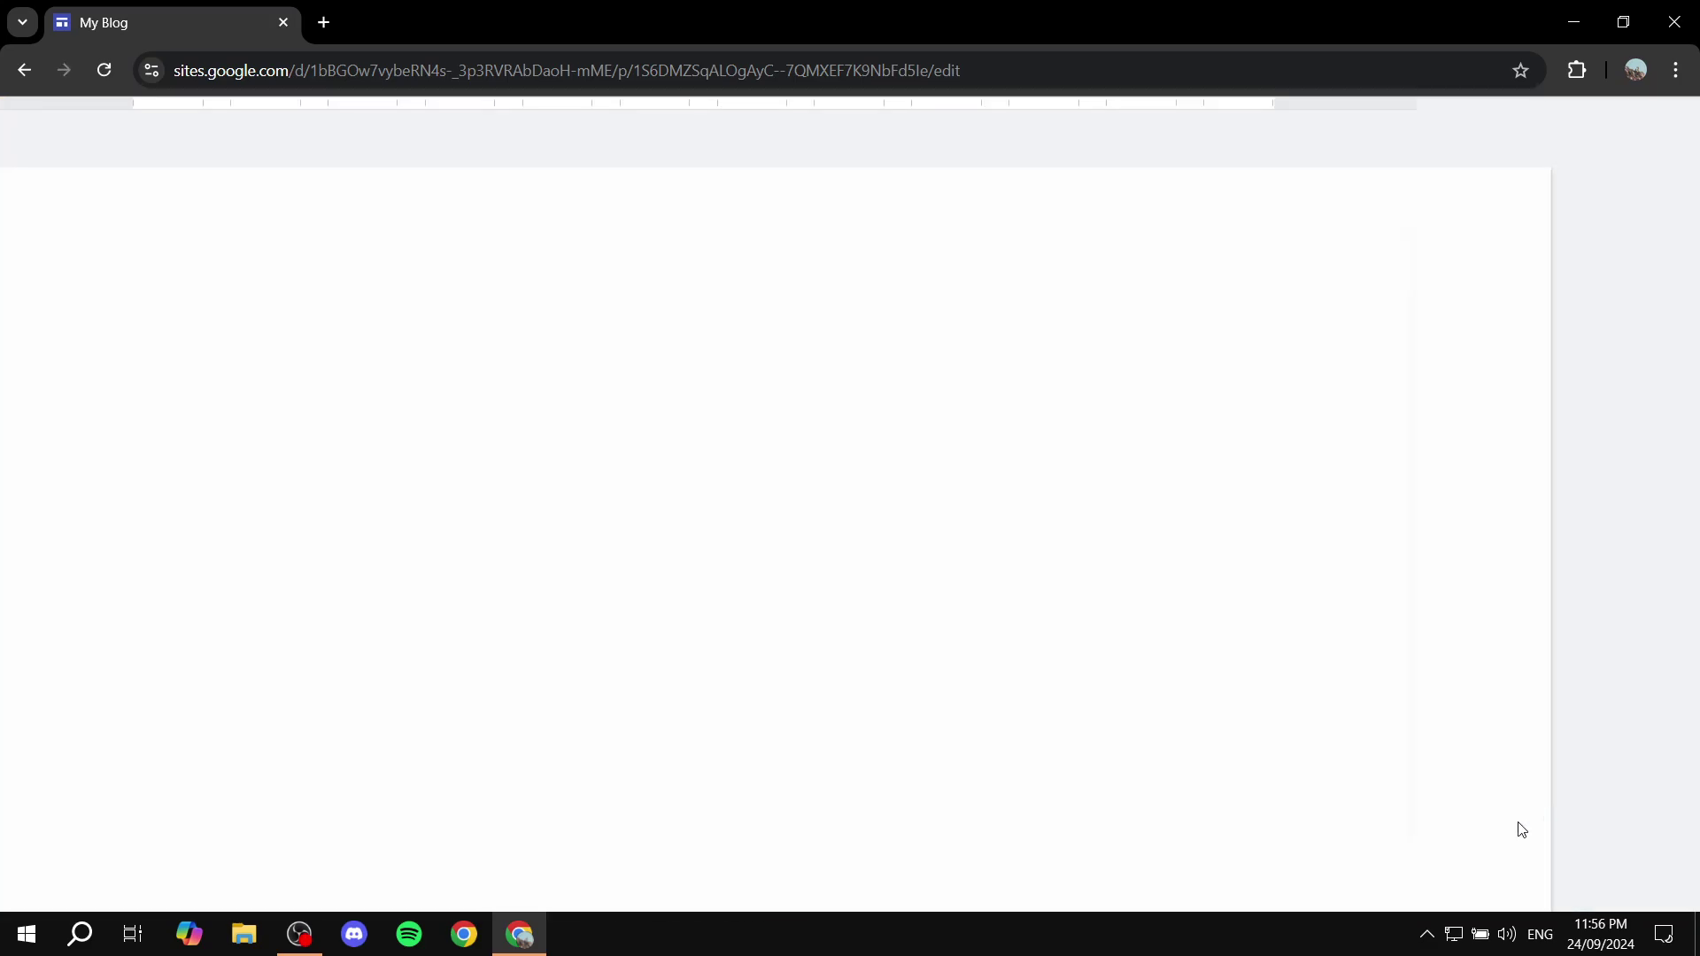